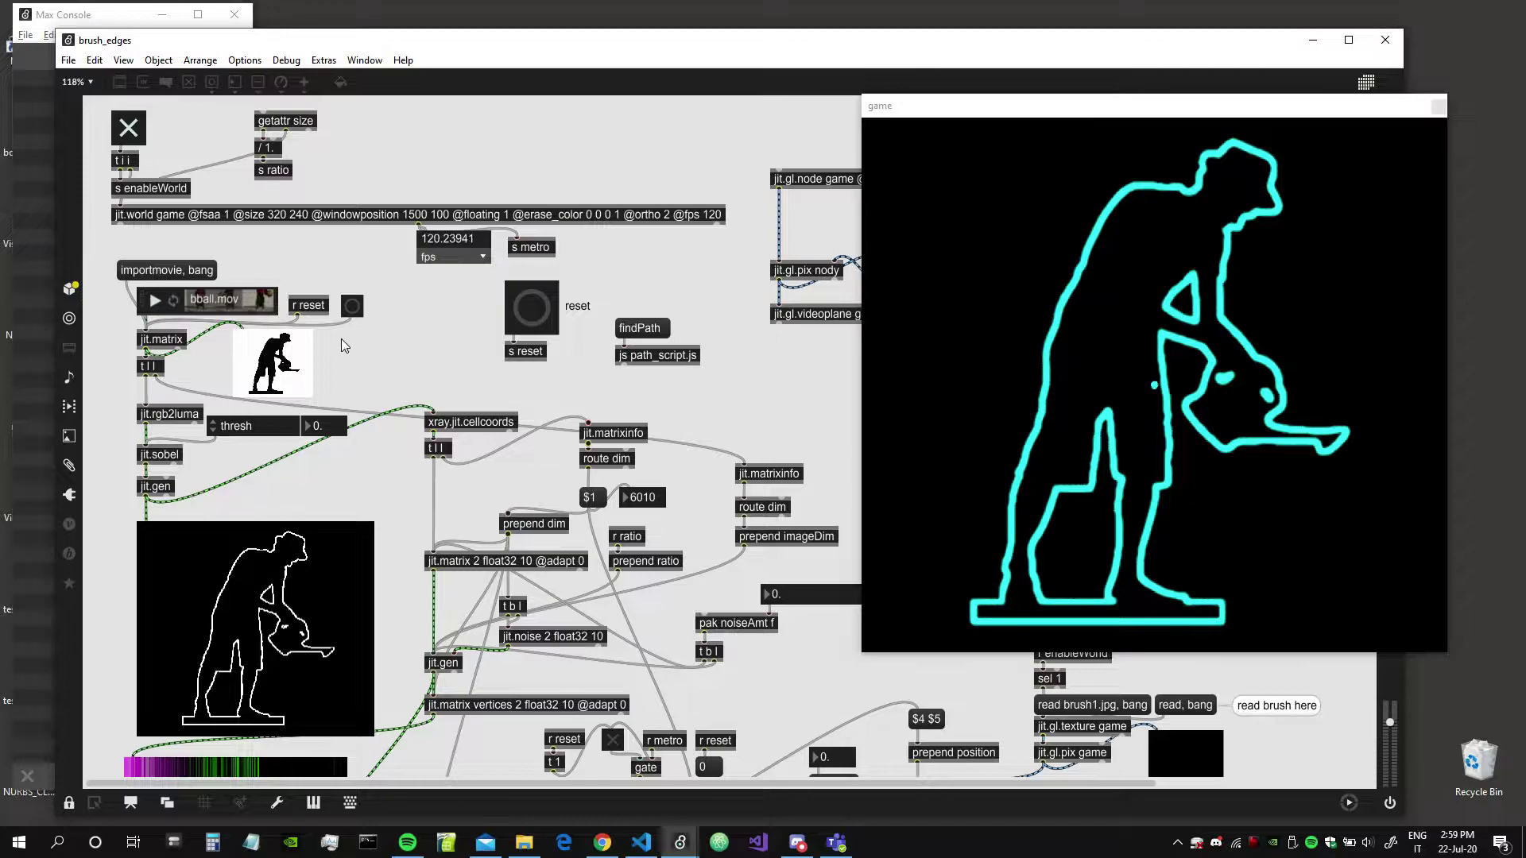
# Start the bball.mov video so the edge preview shows its footage.
pyautogui.click(155, 302)
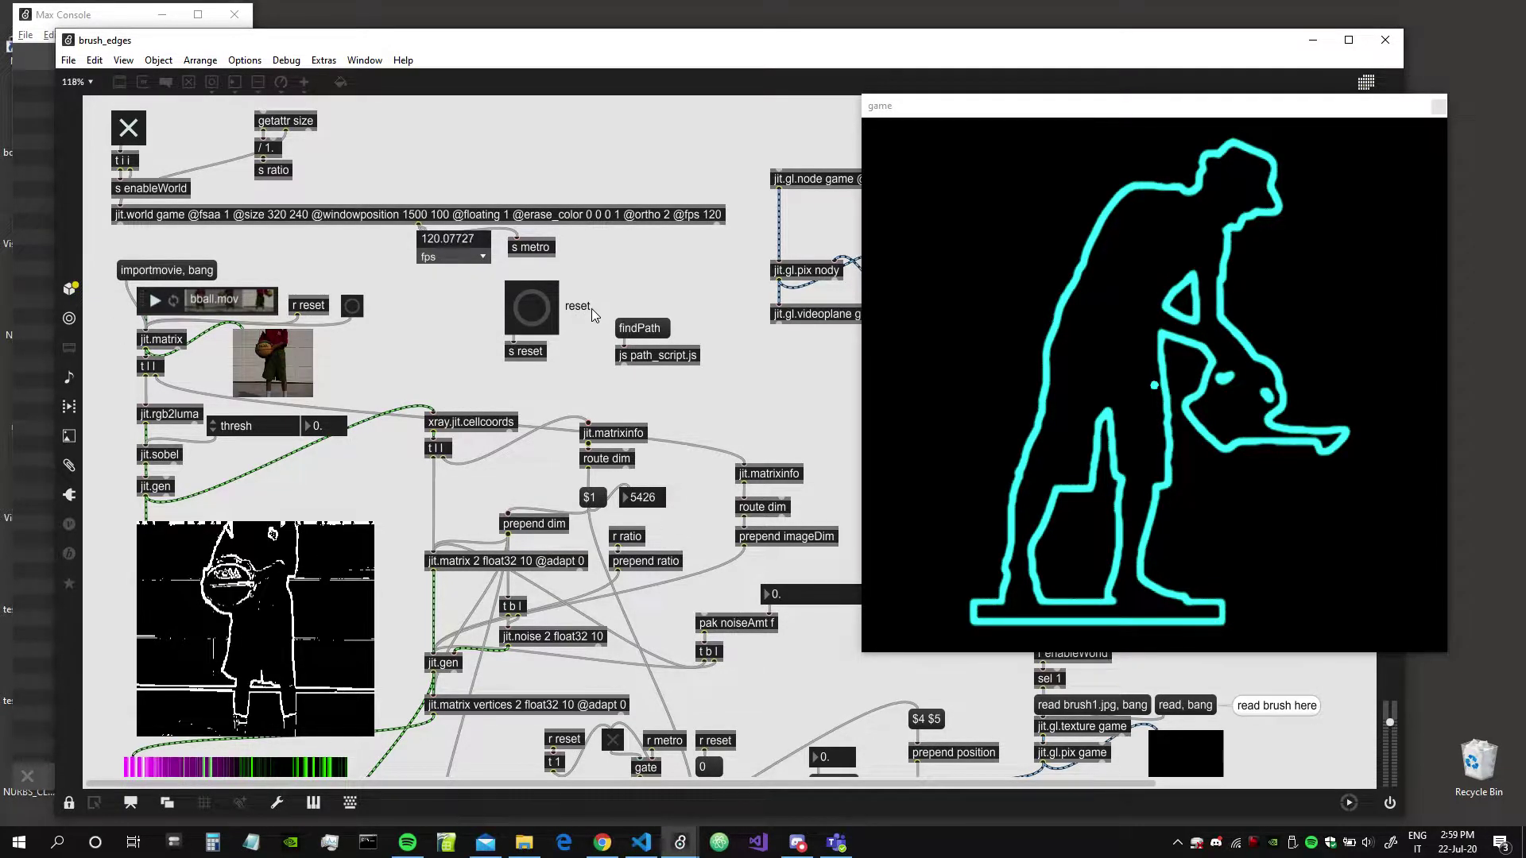
pyautogui.scroll(-3, 742, 364)
pyautogui.scroll(3, 717, 318)
# Review the findPath code in path_script.js, then close the editor.
pyautogui.doubleClick(659, 357)
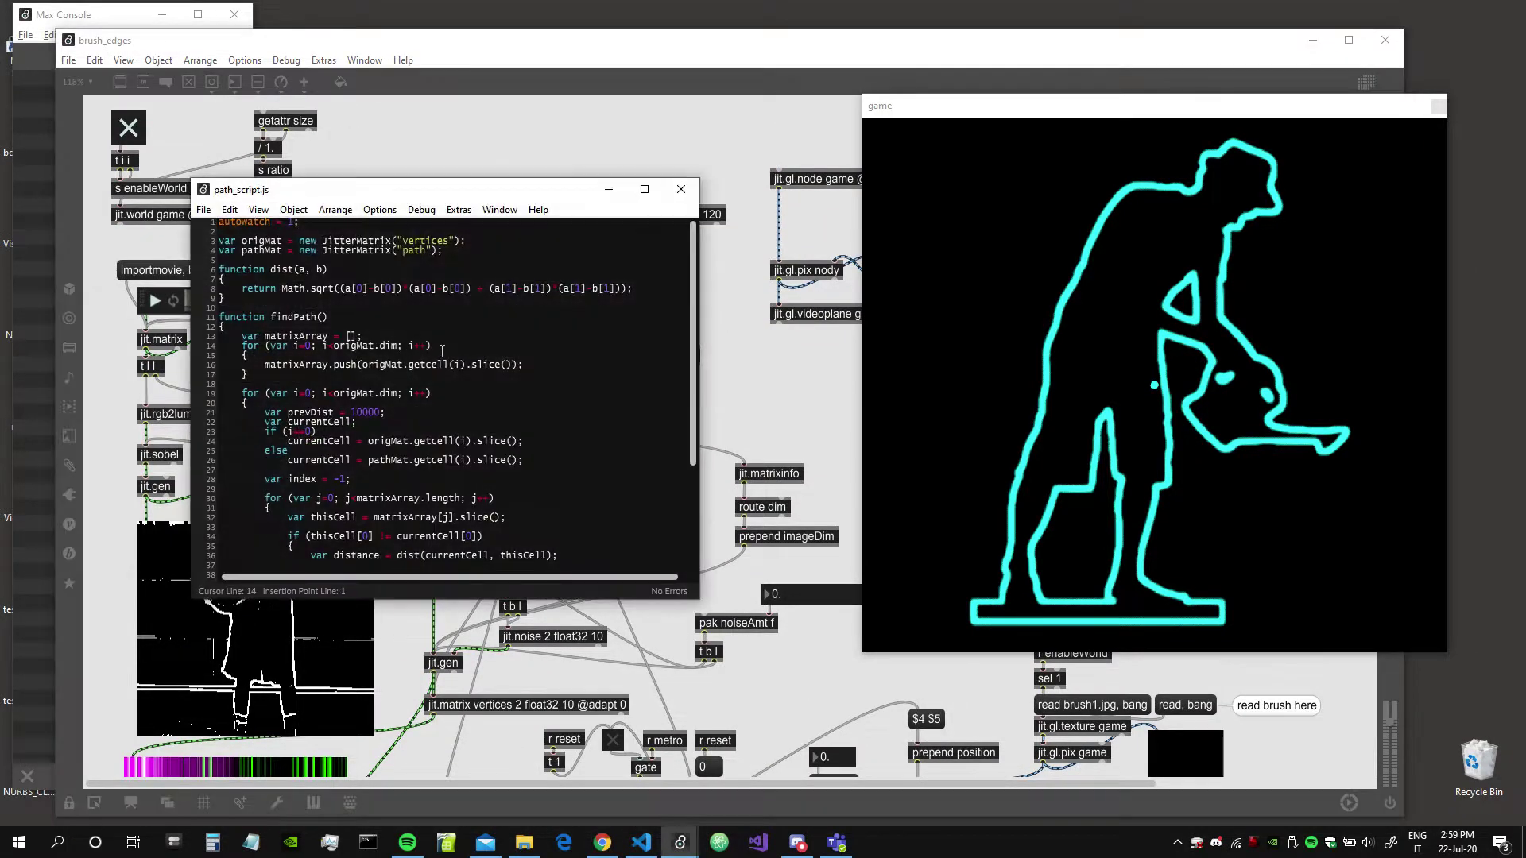
pyautogui.scroll(-3, 473, 350)
pyautogui.scroll(-3, 473, 350)
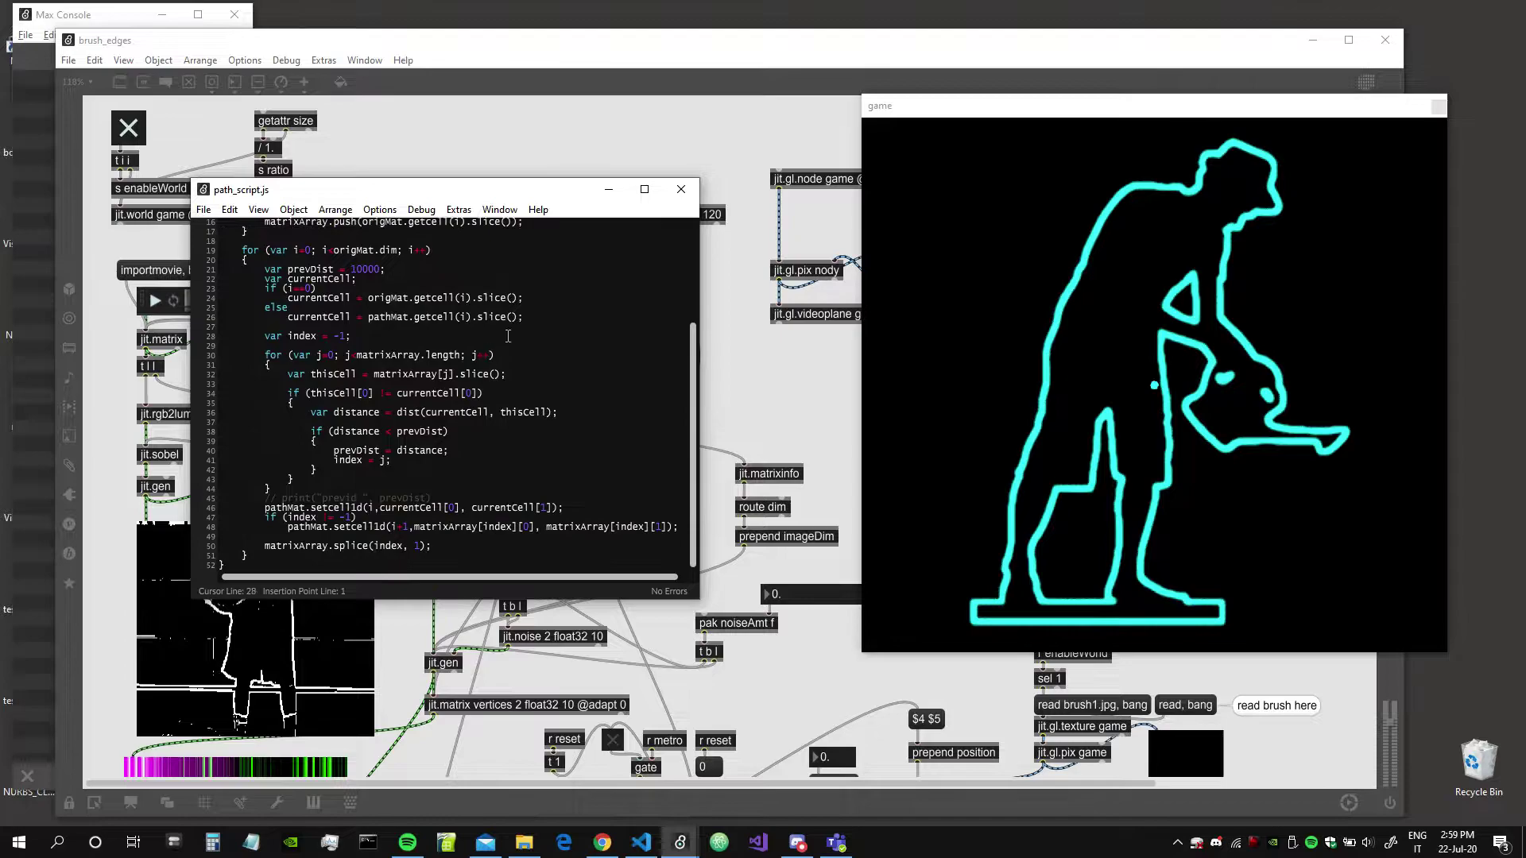
pyautogui.scroll(4, 474, 350)
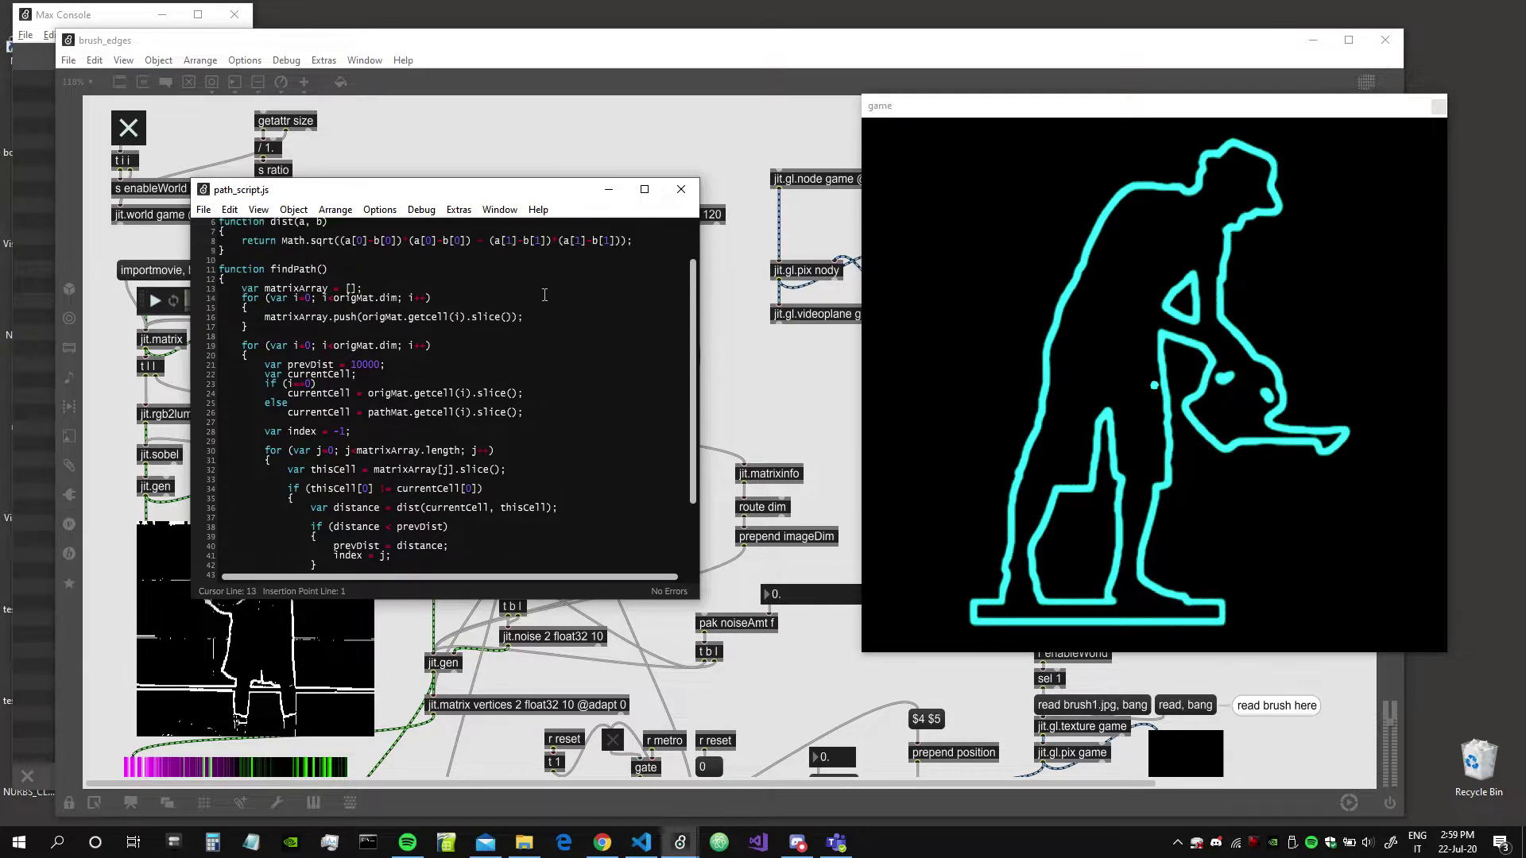
pyautogui.click(686, 192)
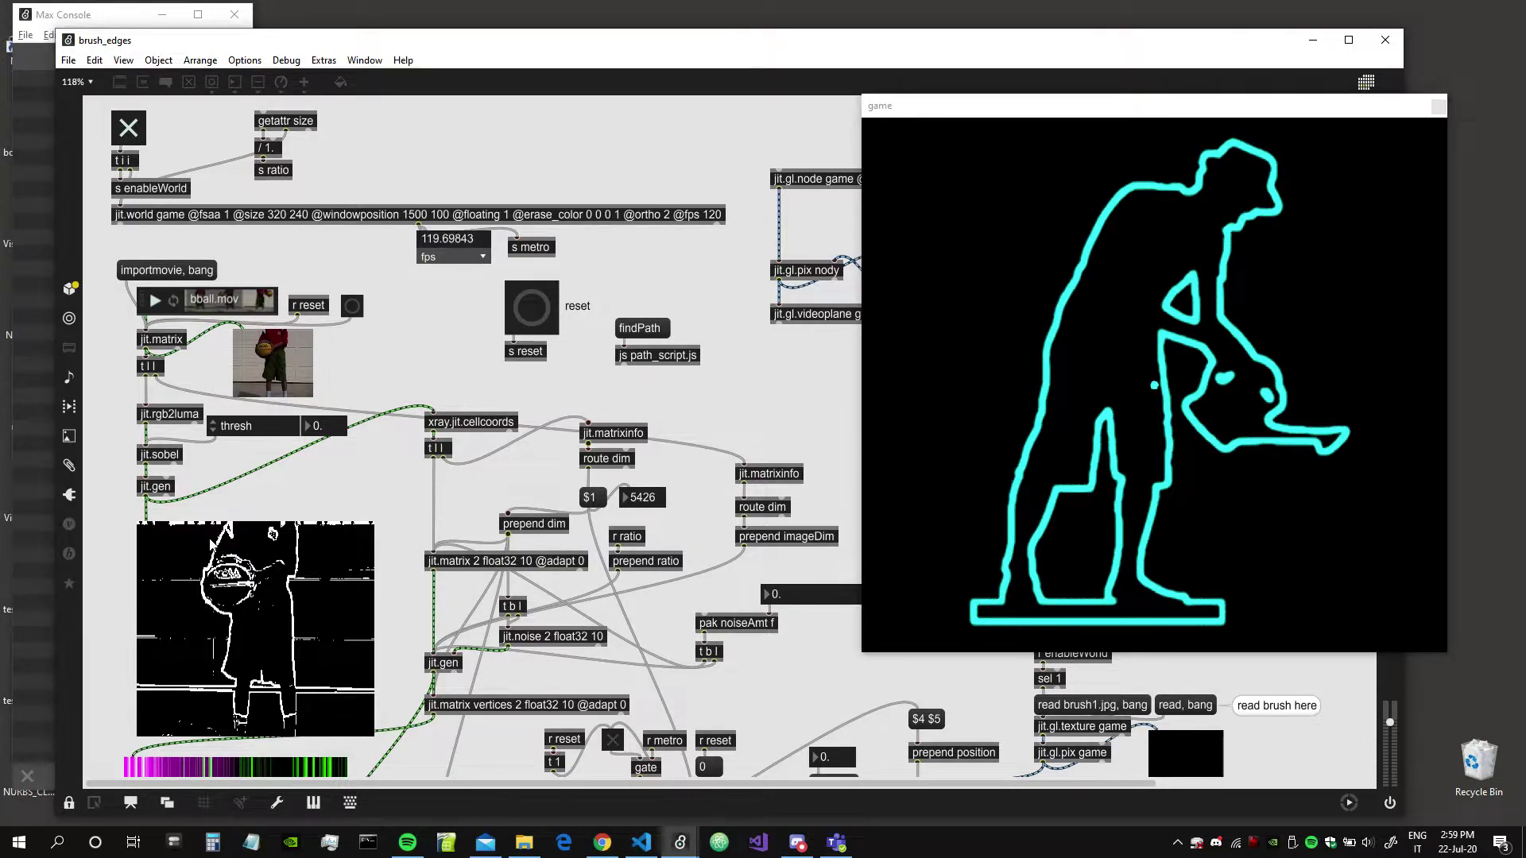
# Close the game render window and load brush1.jpg as the stroke texture.
pyautogui.click(1237, 95)
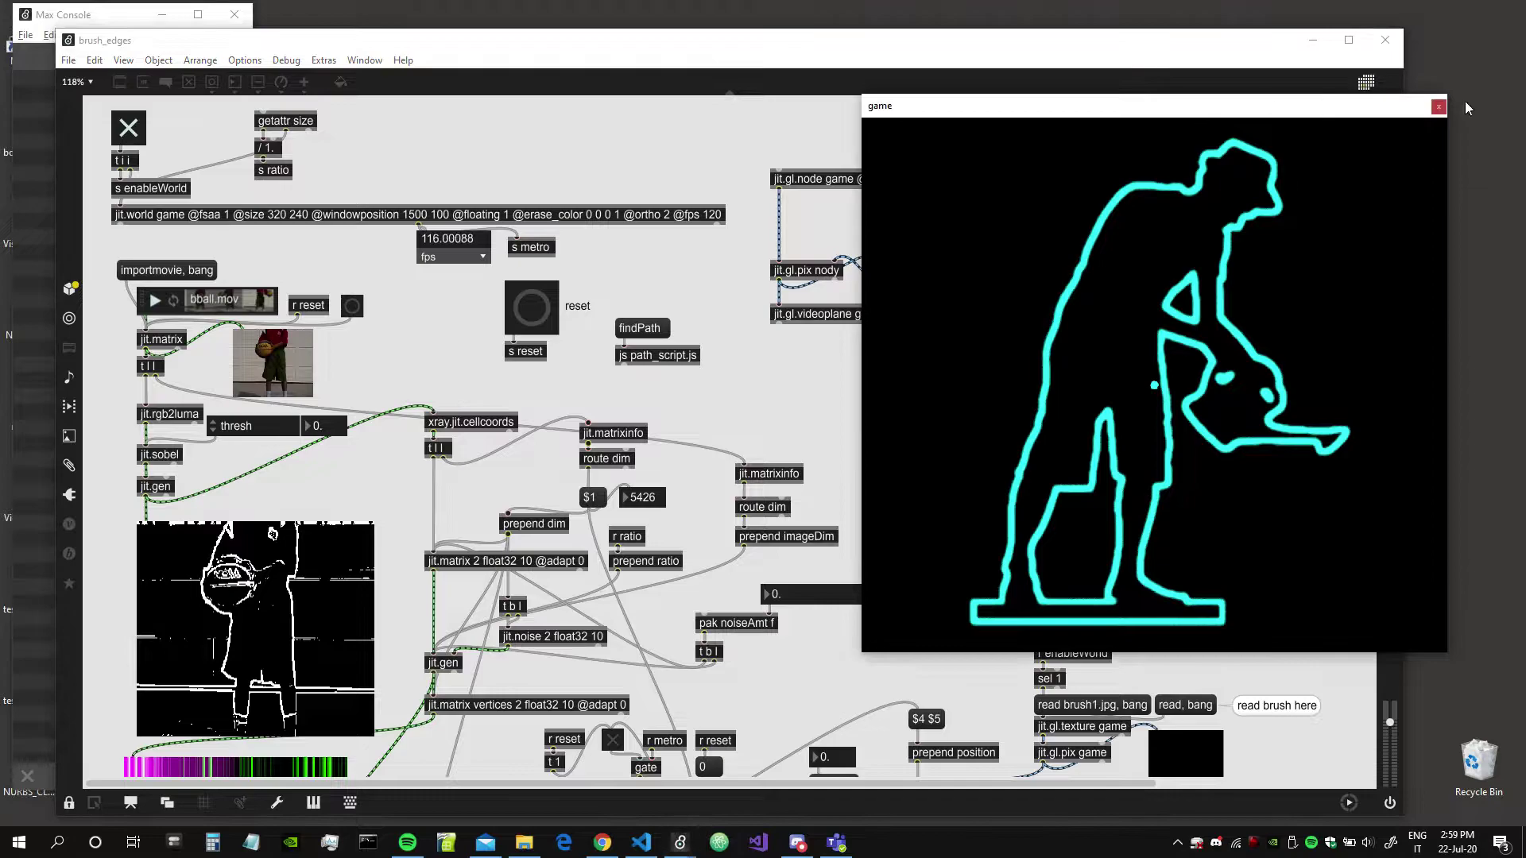
pyautogui.scroll(-5, 800, 544)
pyautogui.click(1439, 106)
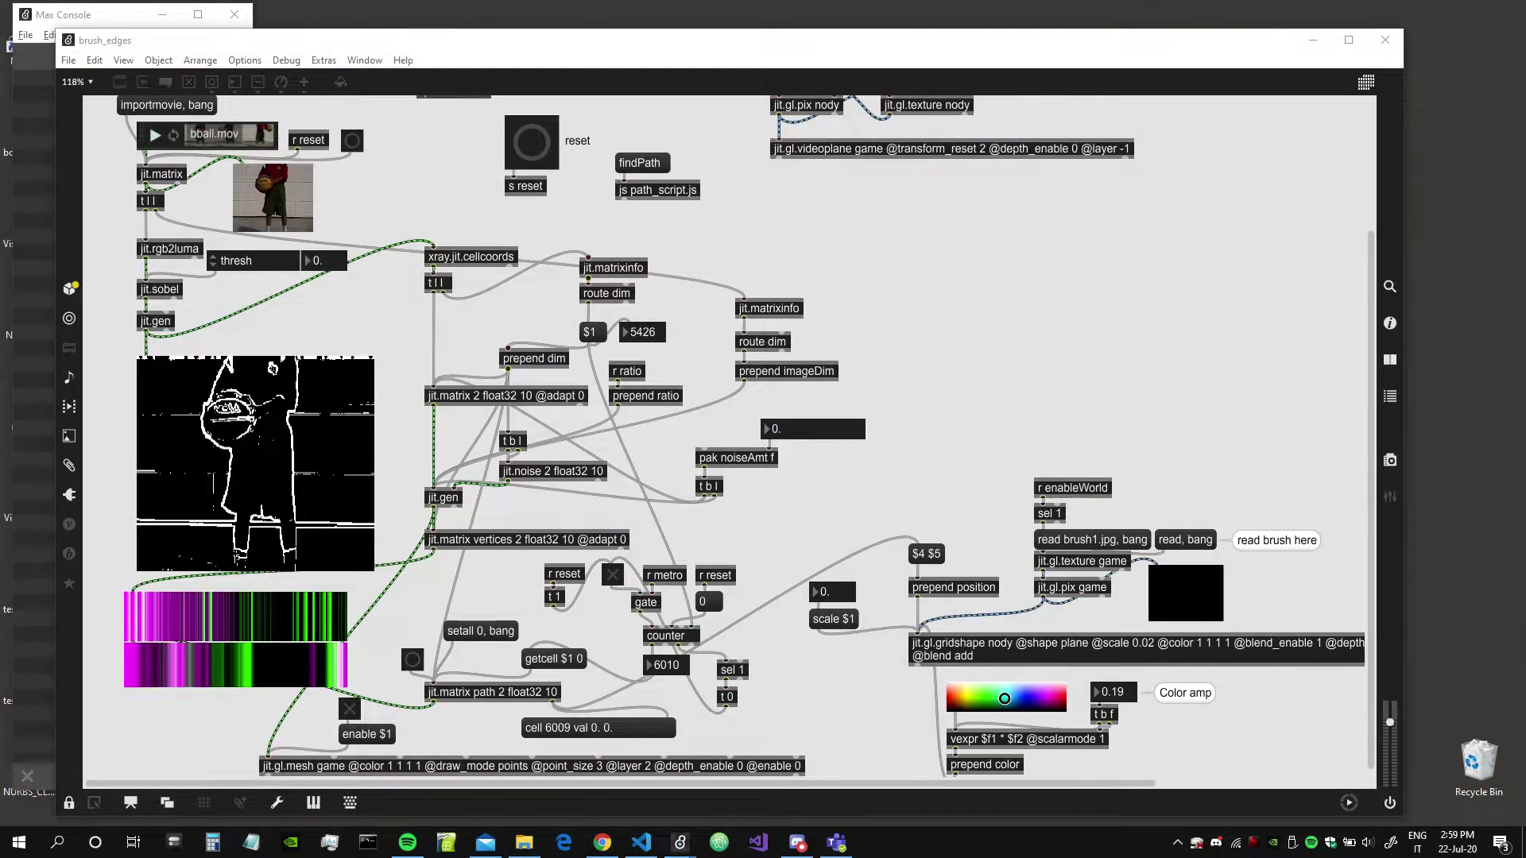
pyautogui.click(1128, 545)
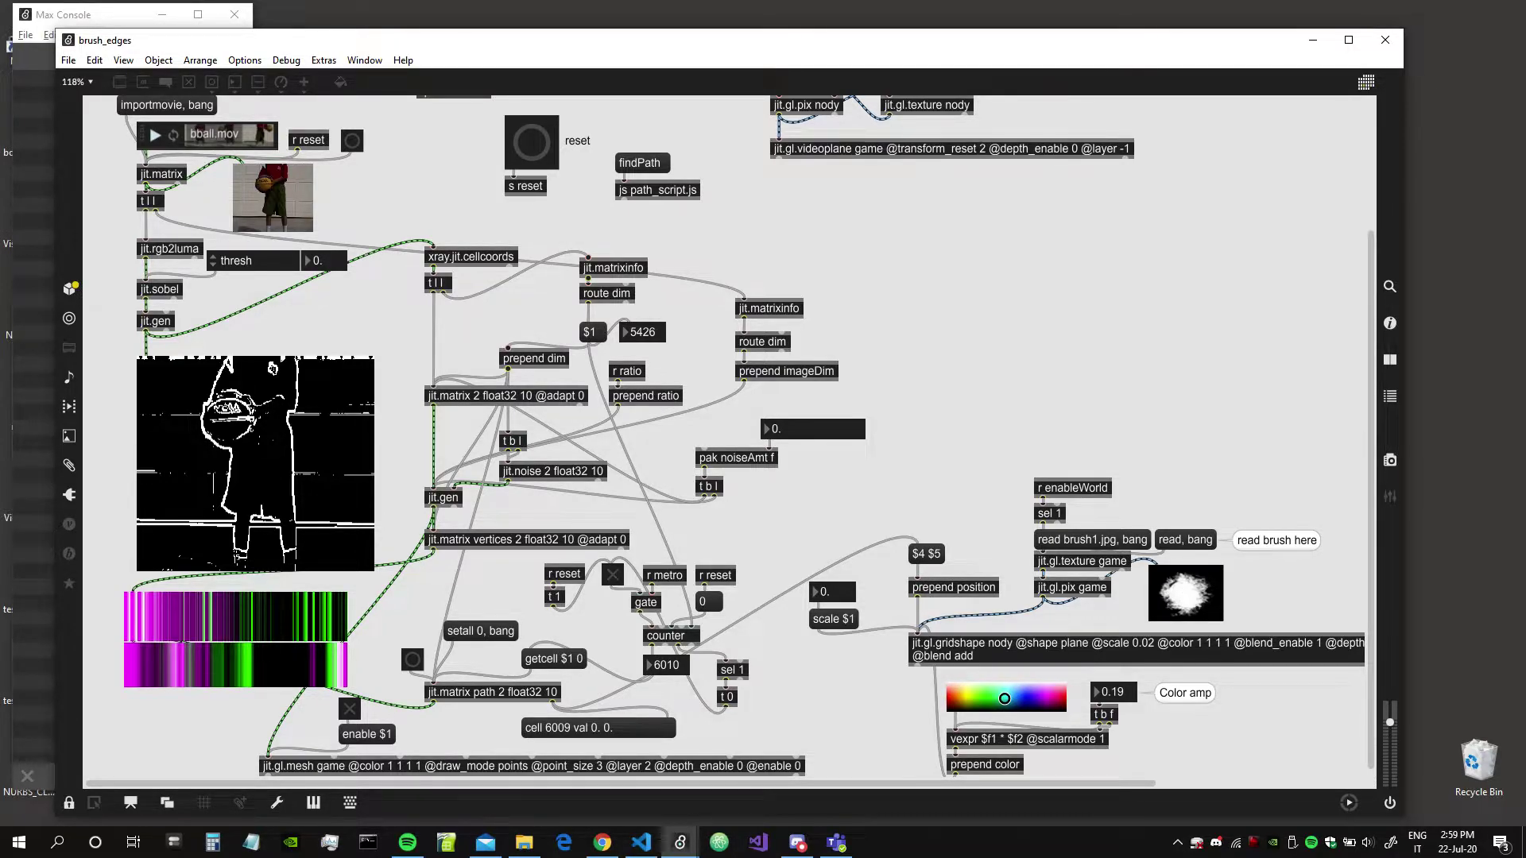
# Inspect the two-input jit.gen sub-patcher, then close it.
pyautogui.scroll(5, 918, 350)
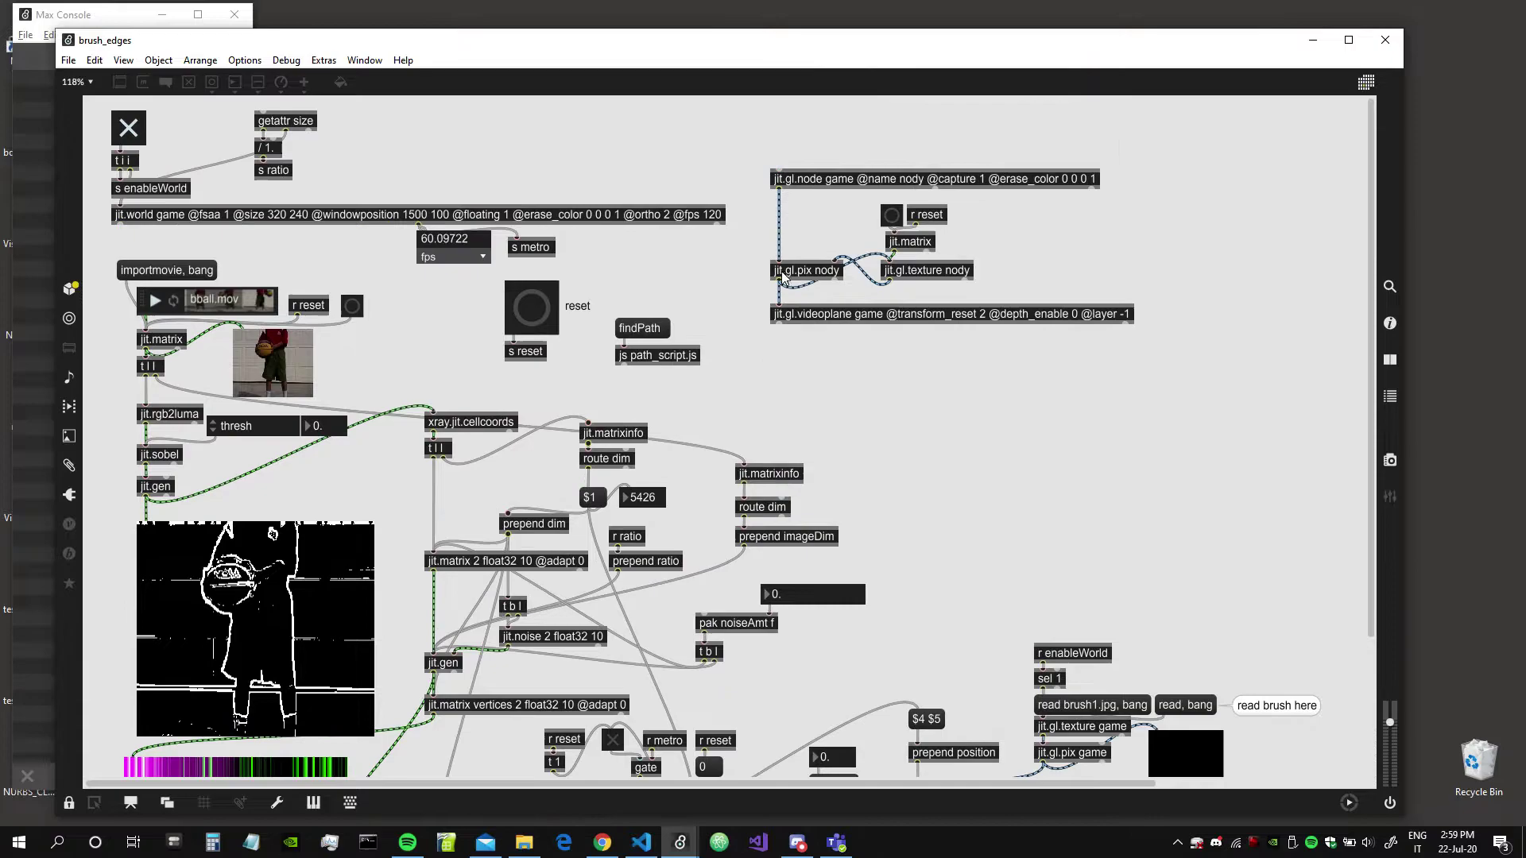
pyautogui.doubleClick(821, 278)
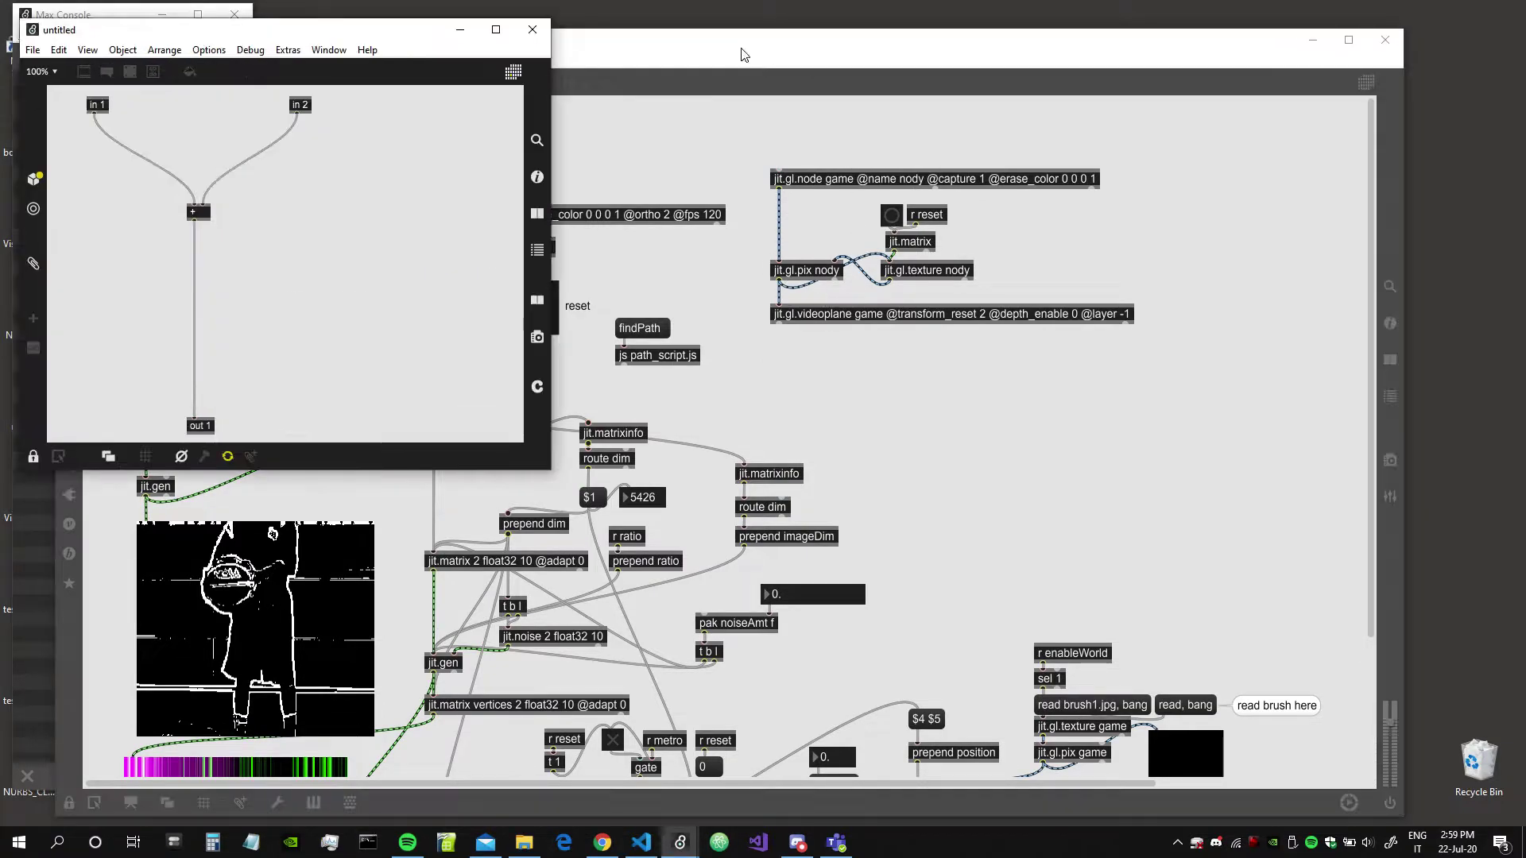
pyautogui.click(532, 29)
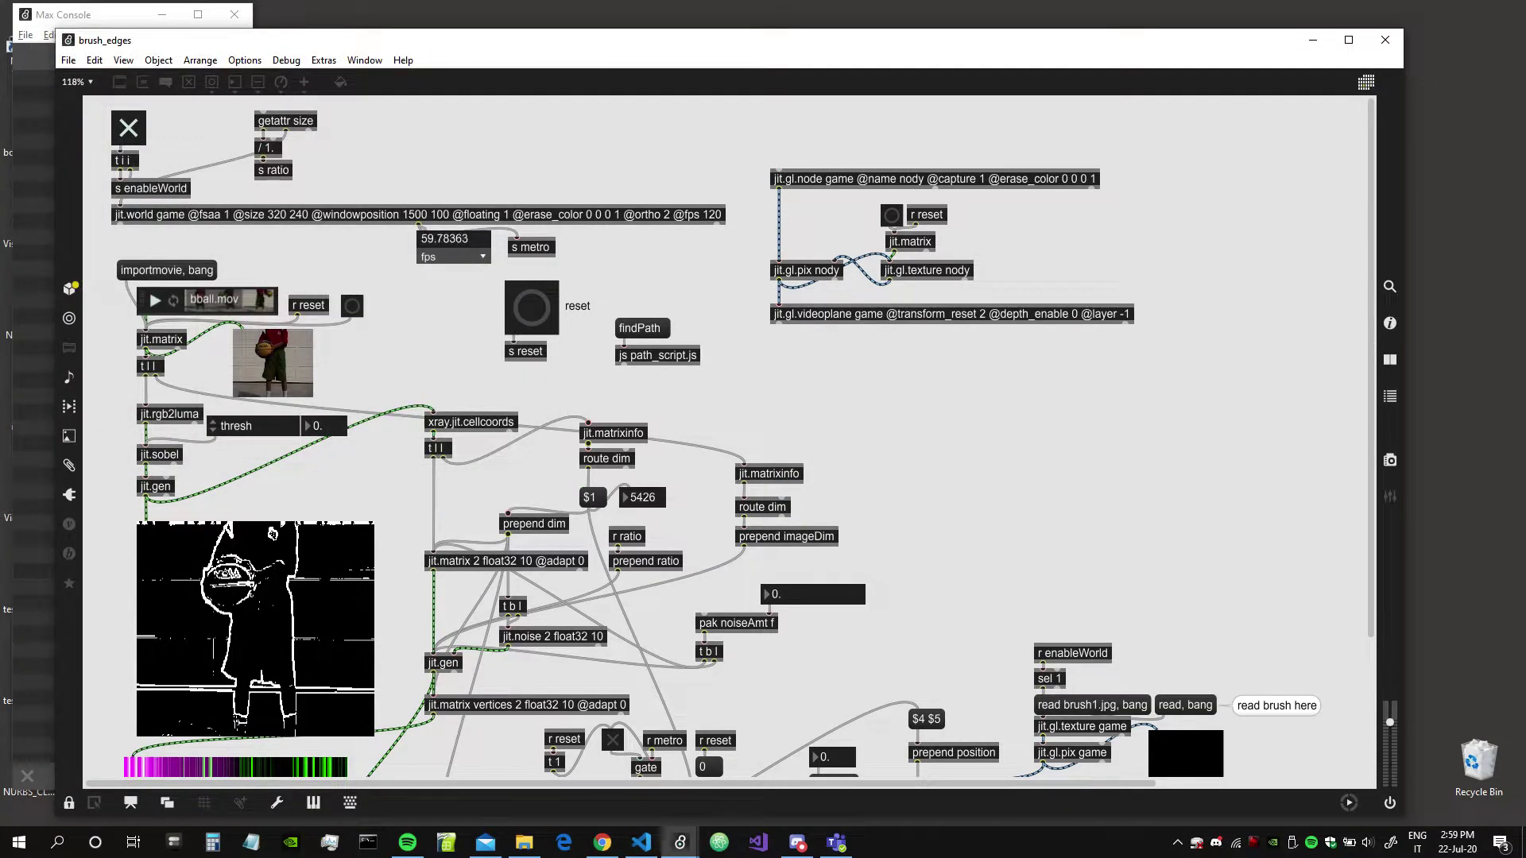
# Move the game window further right and glance at the path script code again.
pyautogui.moveTo(807, 82); pyautogui.dragTo(1002, 85)
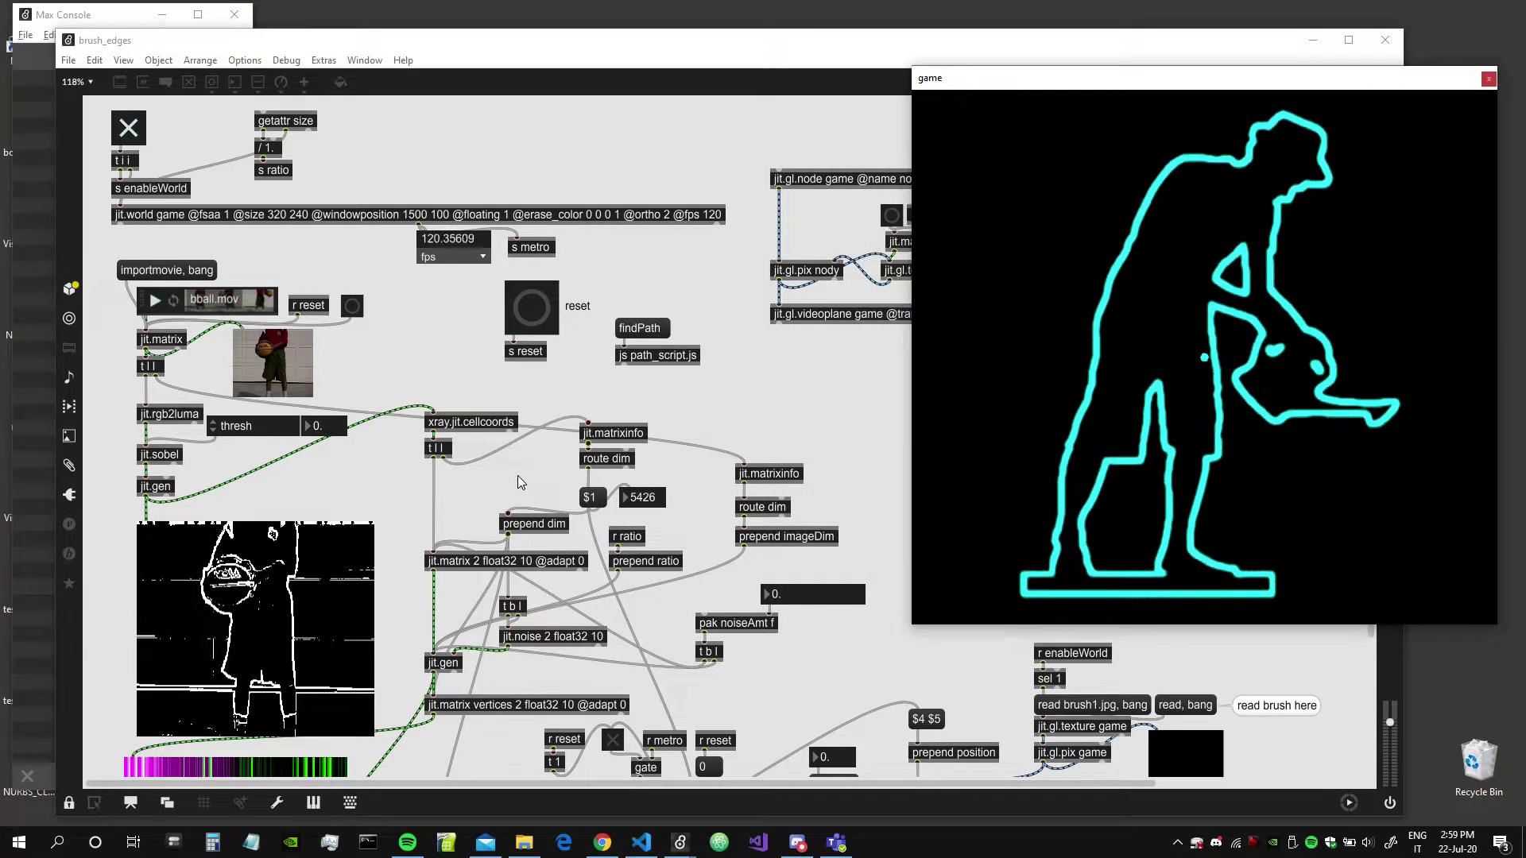
pyautogui.scroll(-4, 521, 485)
pyautogui.scroll(3, 523, 501)
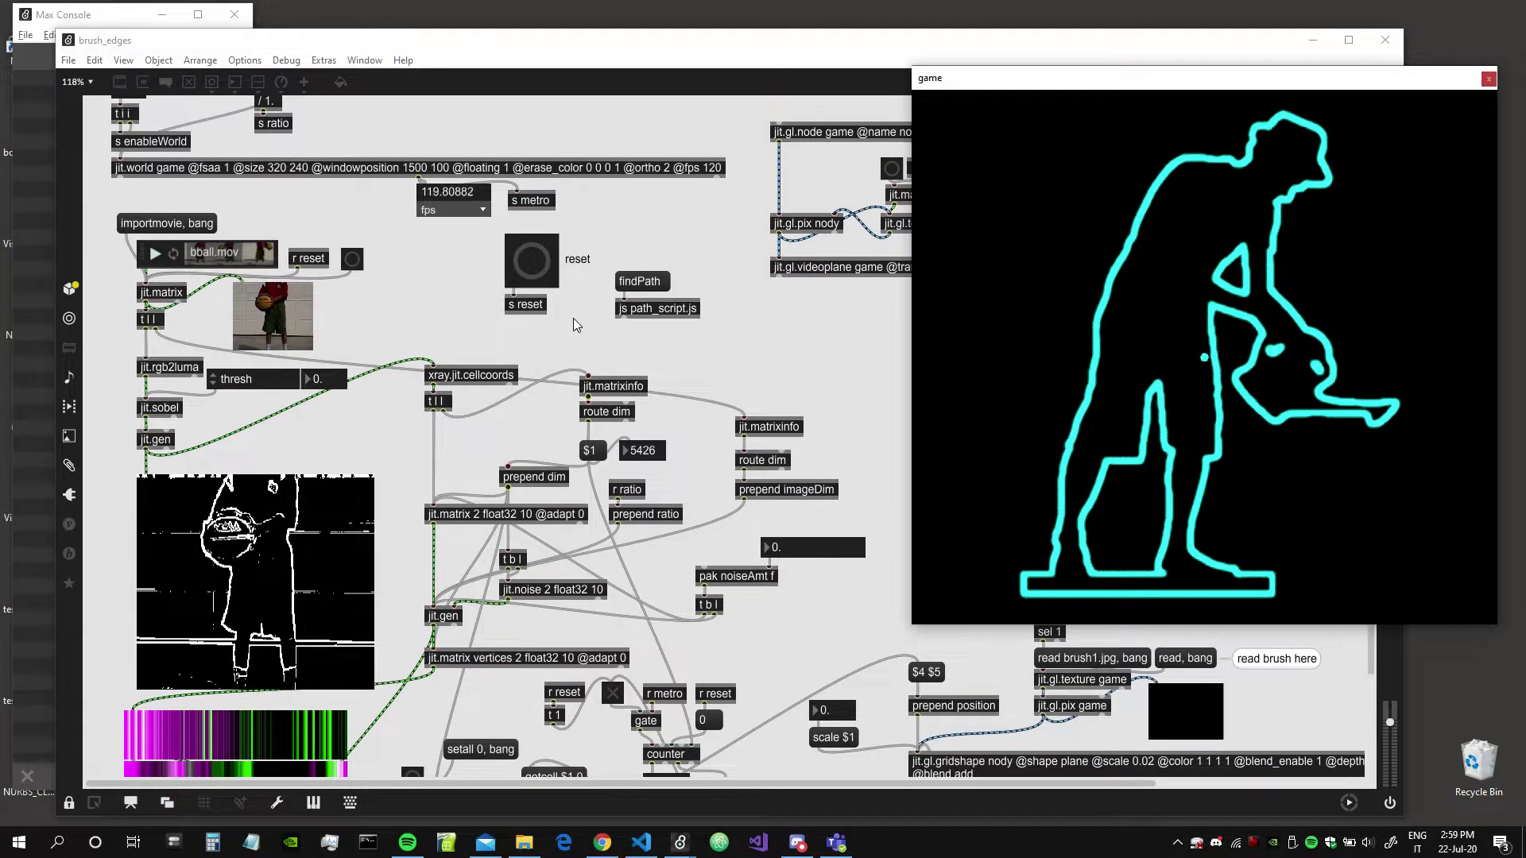
pyautogui.doubleClick(635, 310)
pyautogui.click(692, 181)
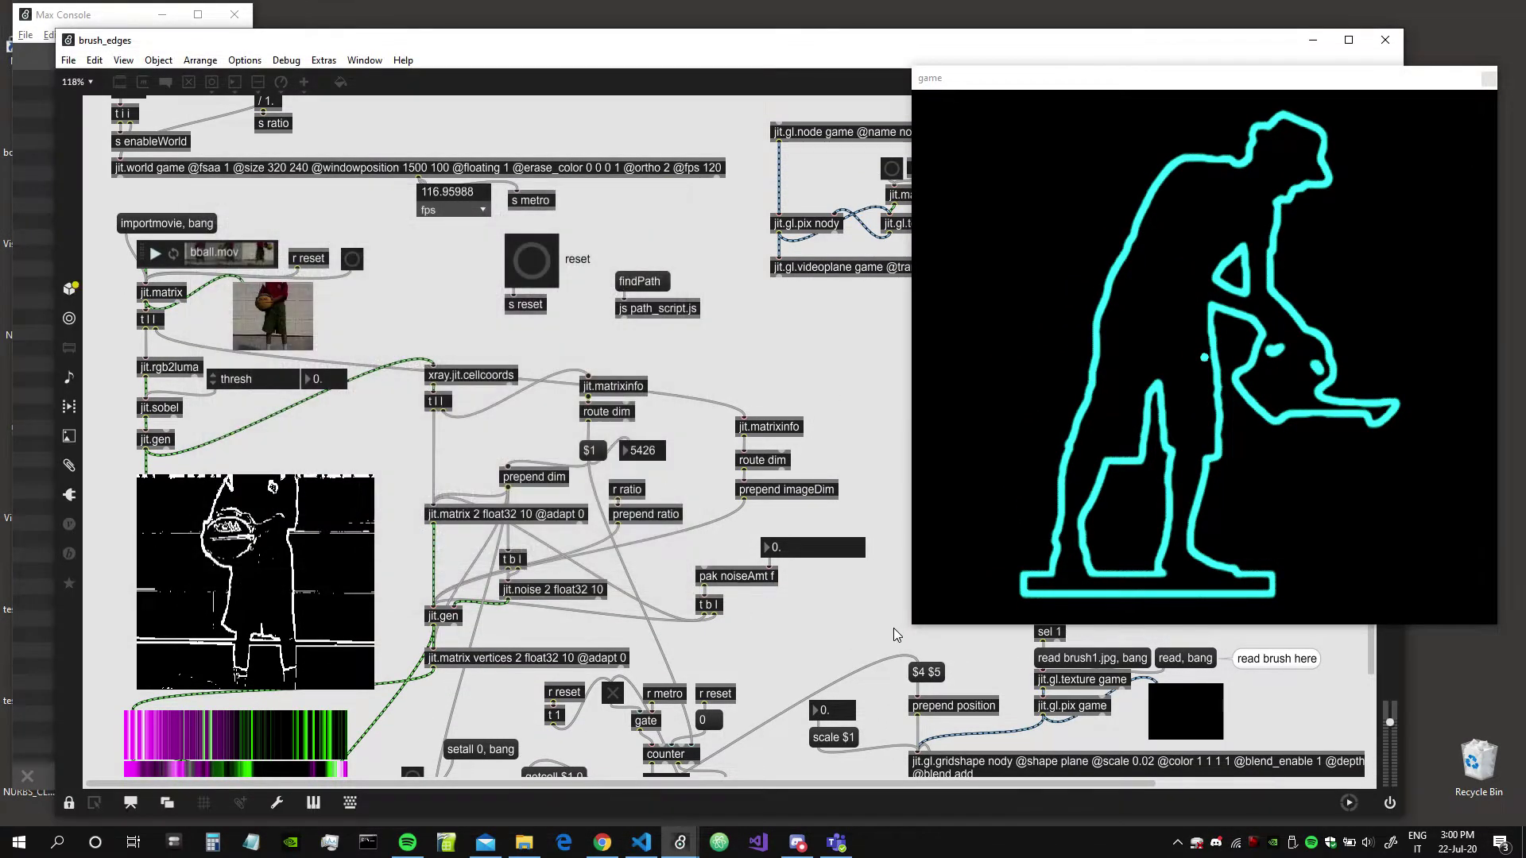
# Reset the game window via the bang above jit.matrix path, restarting the cyan strokes.
pyautogui.scroll(-3, 896, 634)
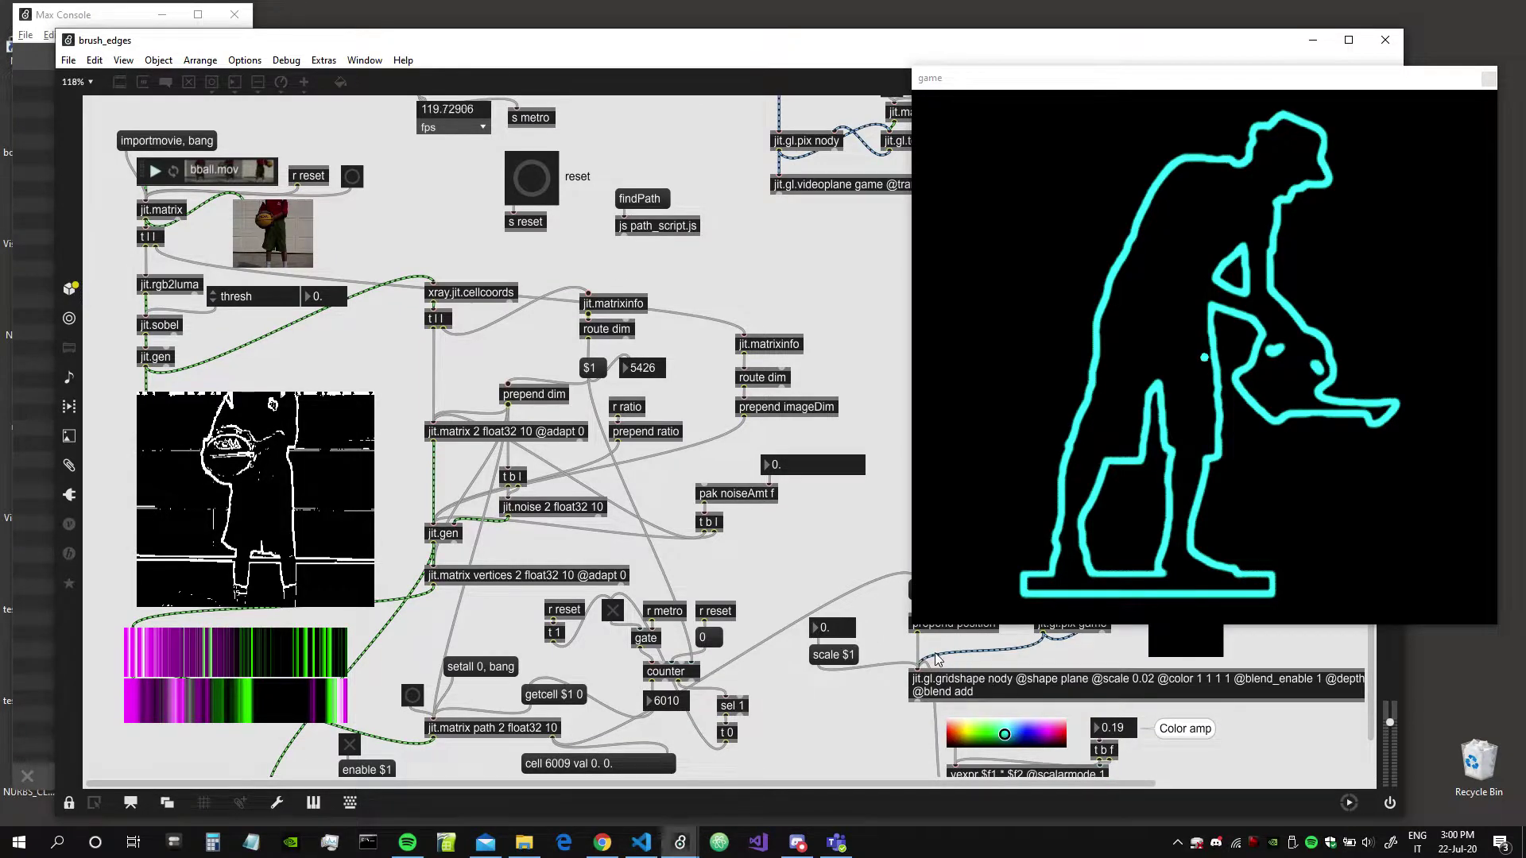
pyautogui.scroll(4, 713, 458)
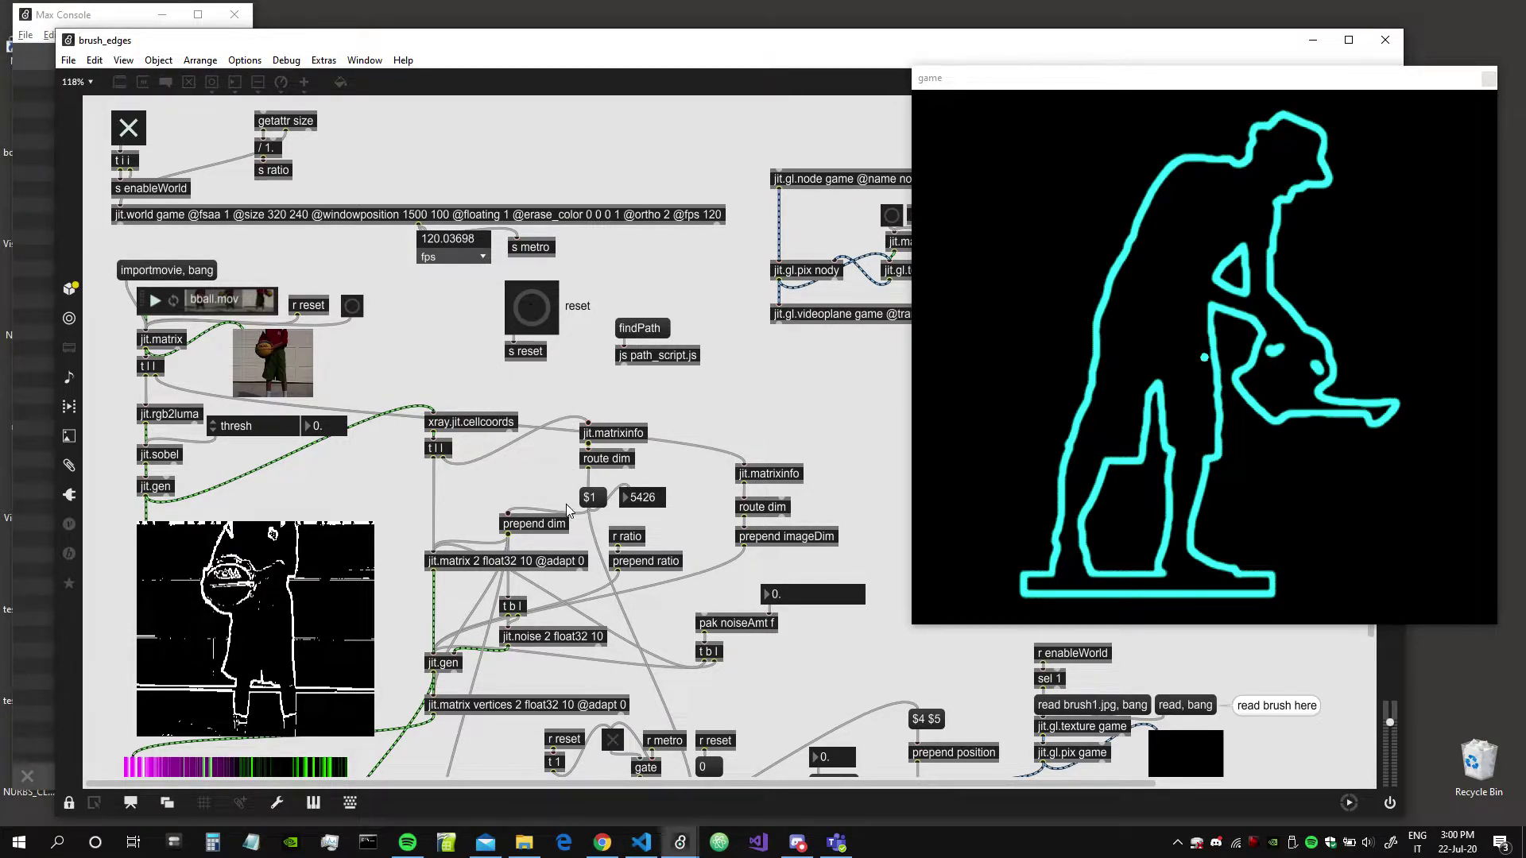
pyautogui.scroll(-5, 515, 598)
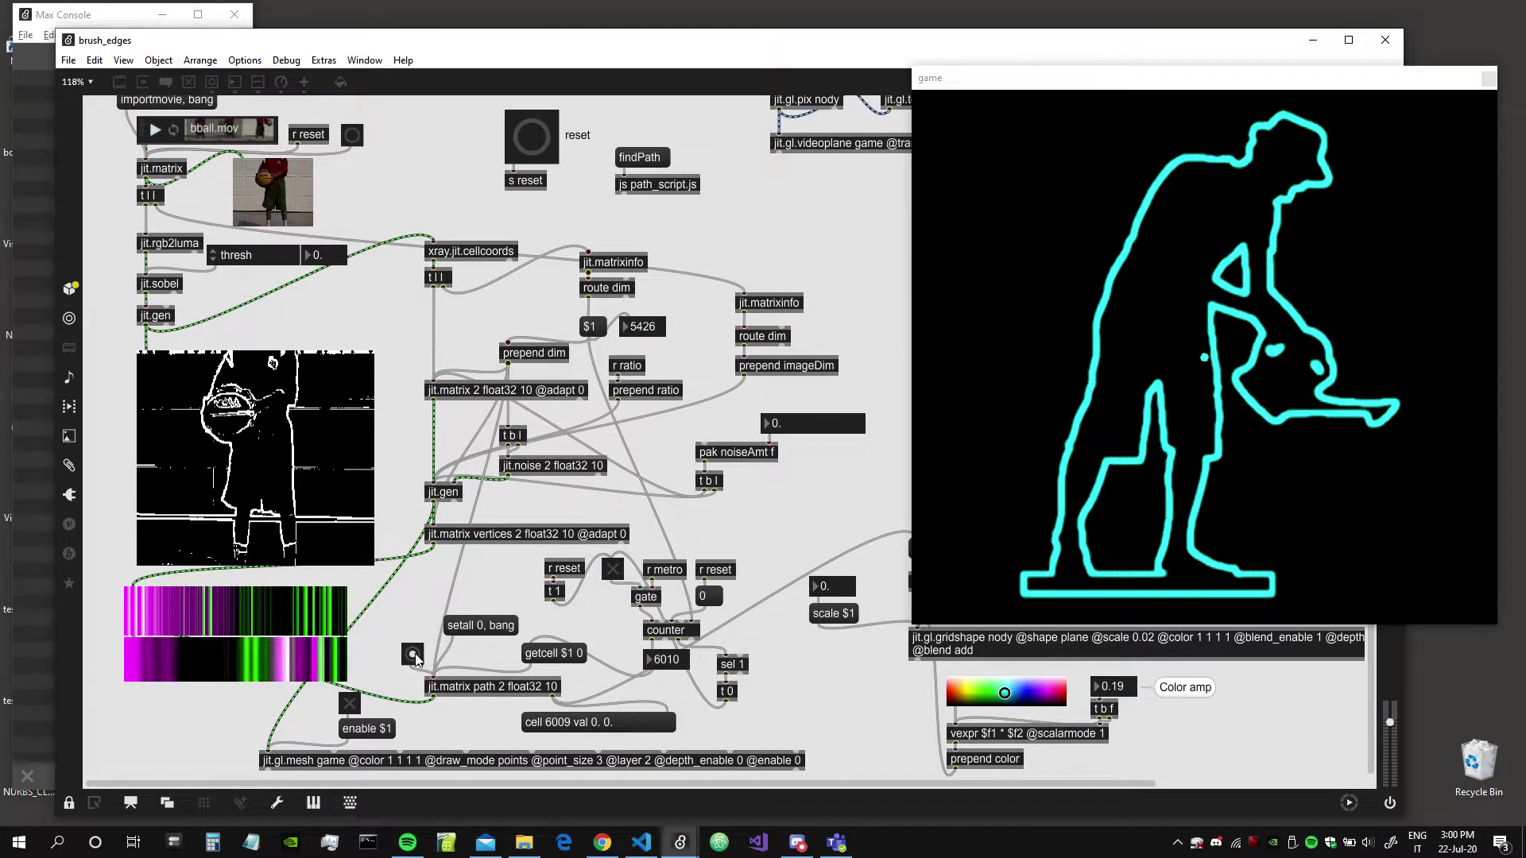
pyautogui.scroll(5, 513, 297)
pyautogui.click(530, 310)
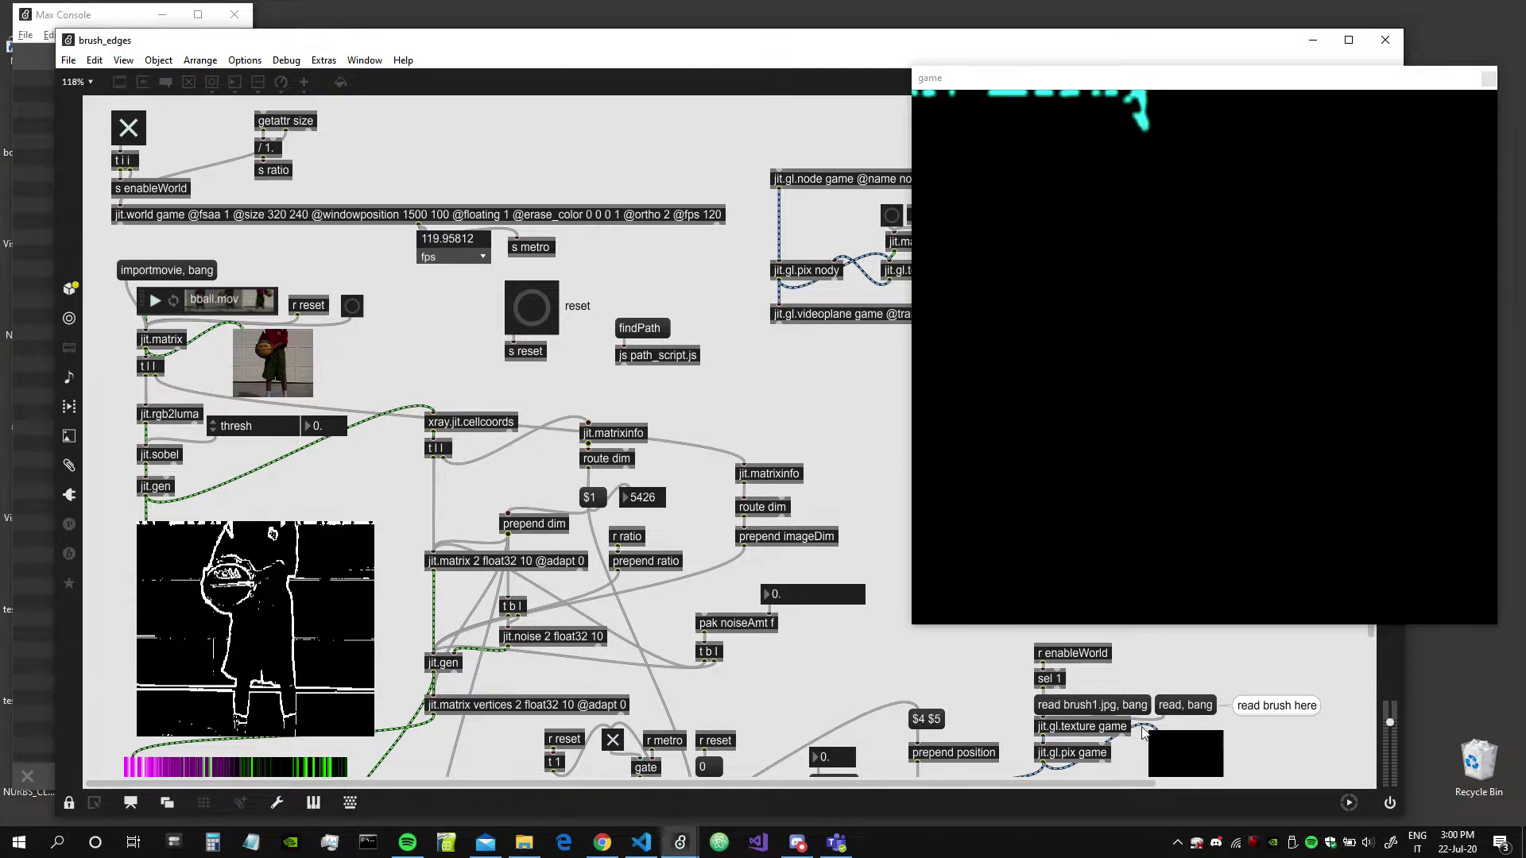
pyautogui.scroll(-4, 1077, 286)
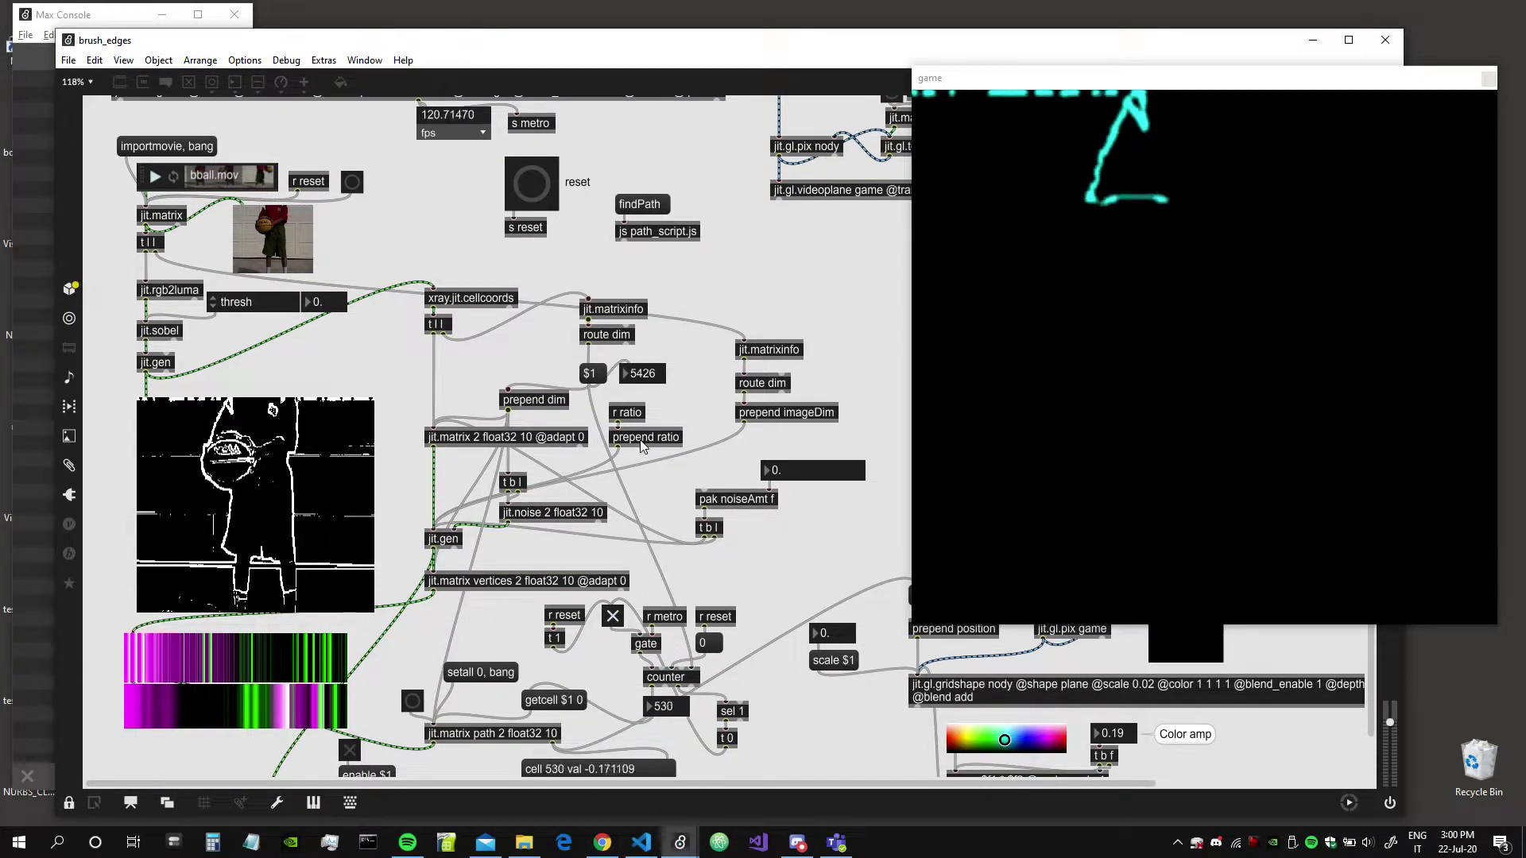
# Shift the stroke colour between magenta and green, lowering colour amount to about 0.3.
pyautogui.click(1059, 742)
pyautogui.moveTo(1062, 748); pyautogui.dragTo(984, 743)
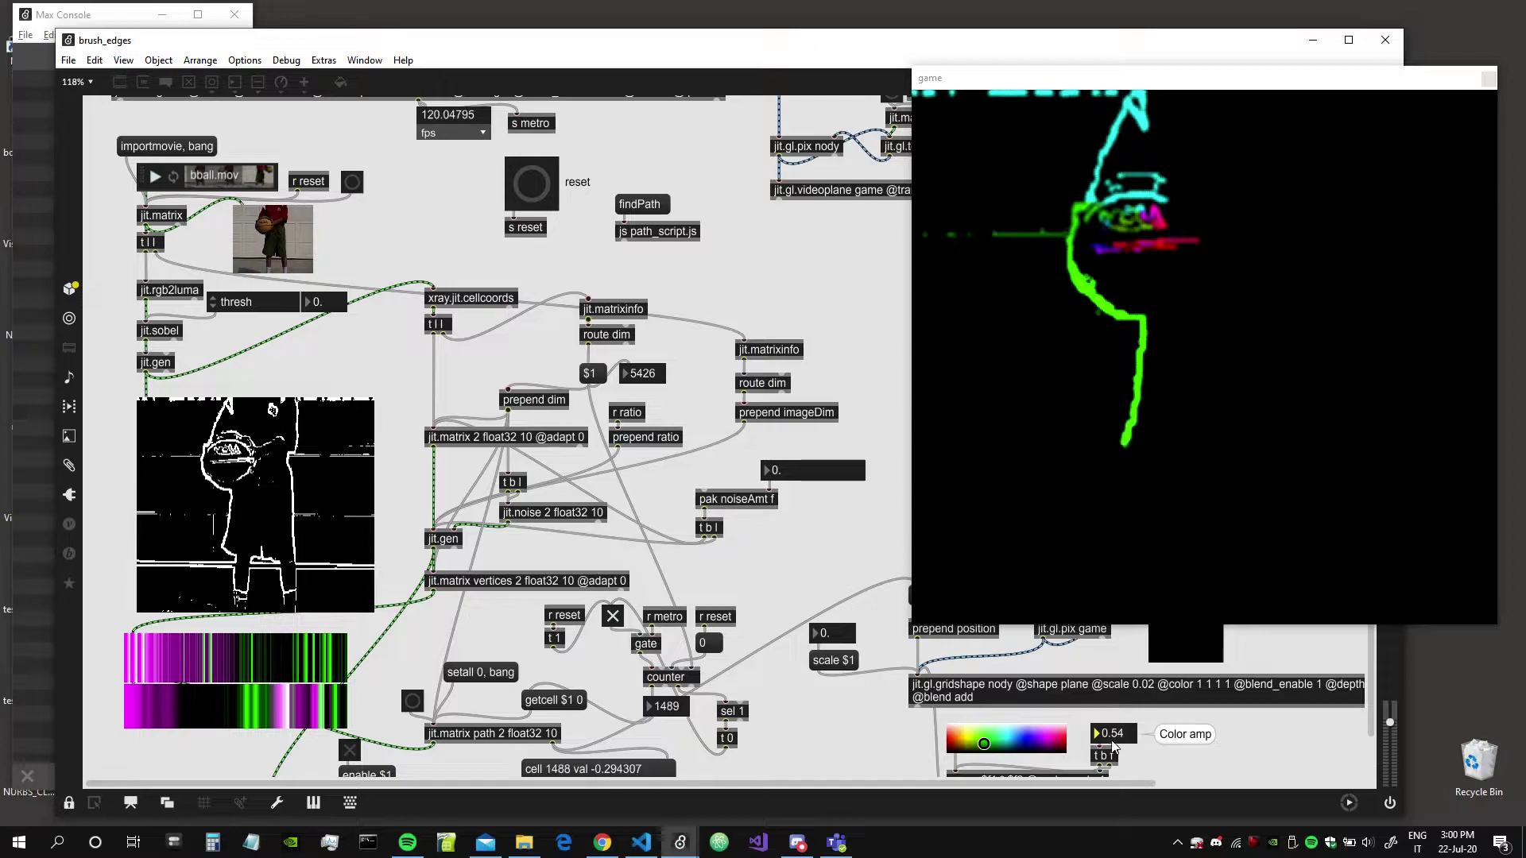
pyautogui.moveTo(1026, 744)
pyautogui.mouseDown()
pyautogui.moveTo(1060, 749)
pyautogui.moveTo(1048, 735)
pyautogui.mouseUp()
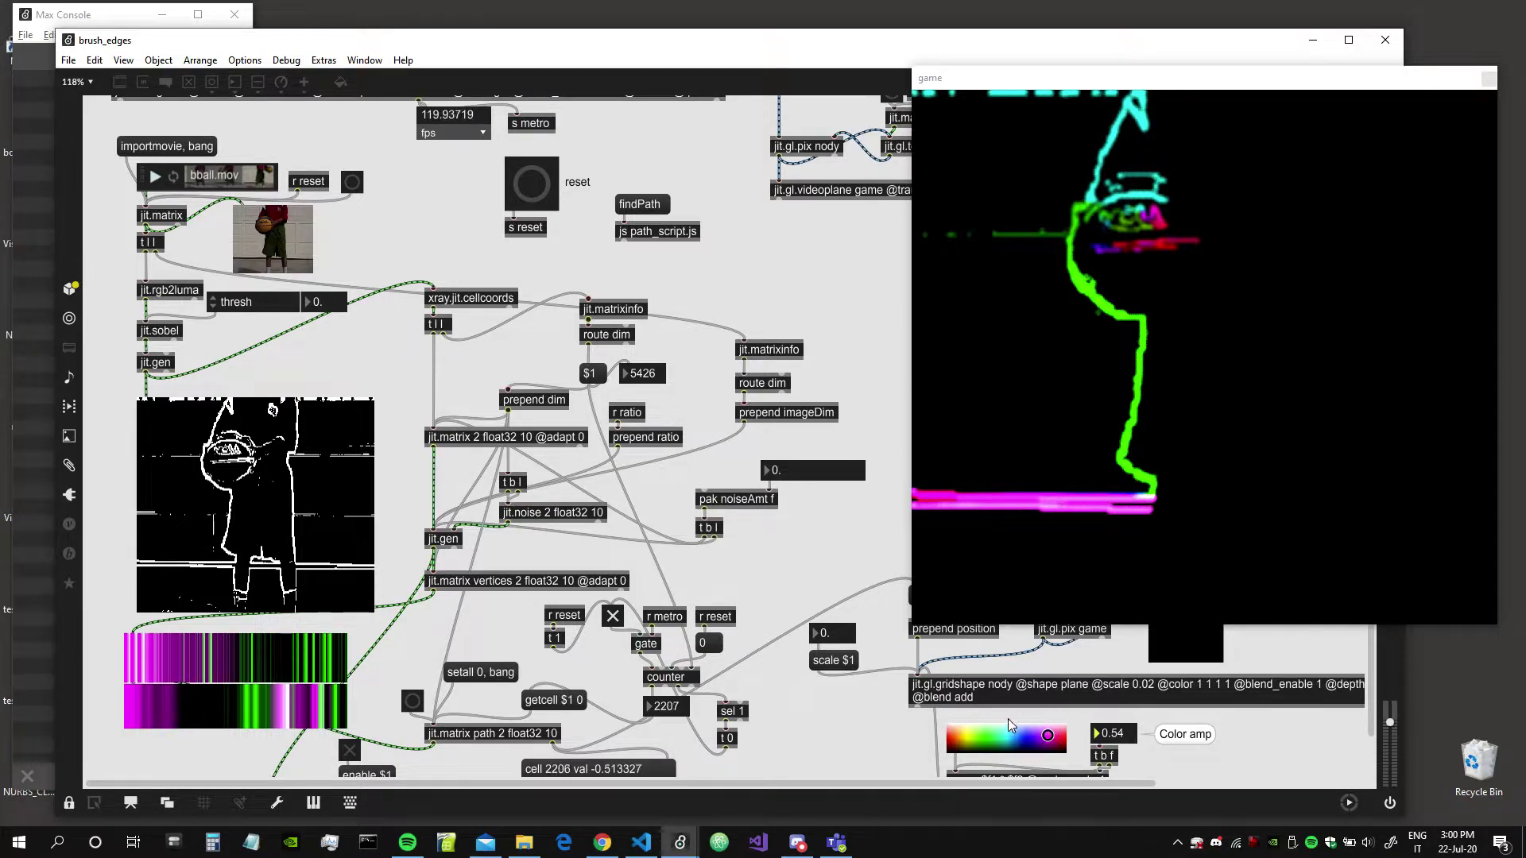
pyautogui.moveTo(1132, 737); pyautogui.dragTo(1133, 759)
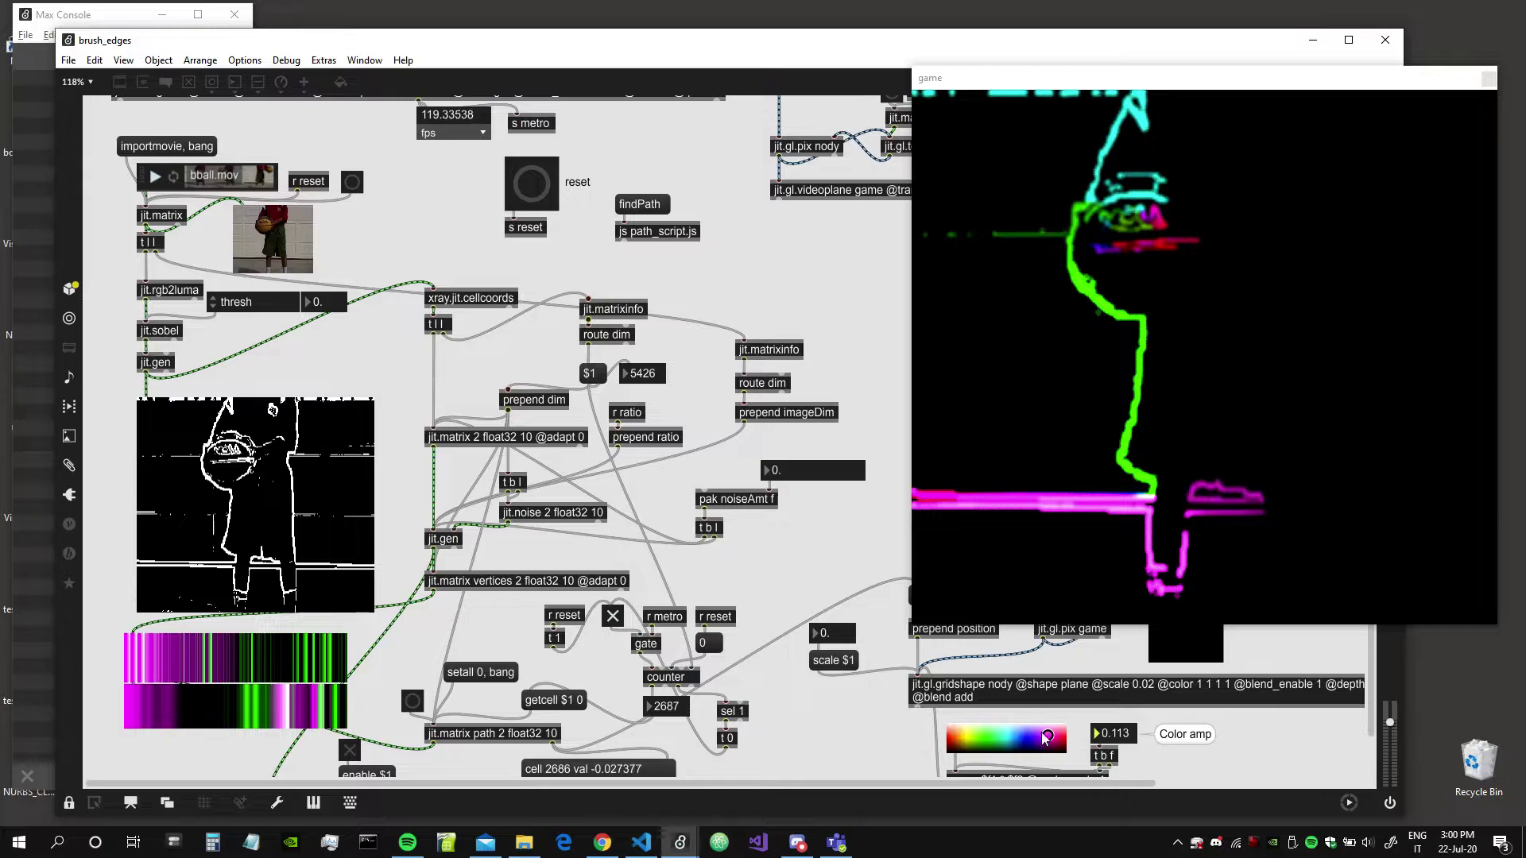
pyautogui.moveTo(1021, 744); pyautogui.dragTo(998, 743)
pyautogui.scroll(1, 1056, 660)
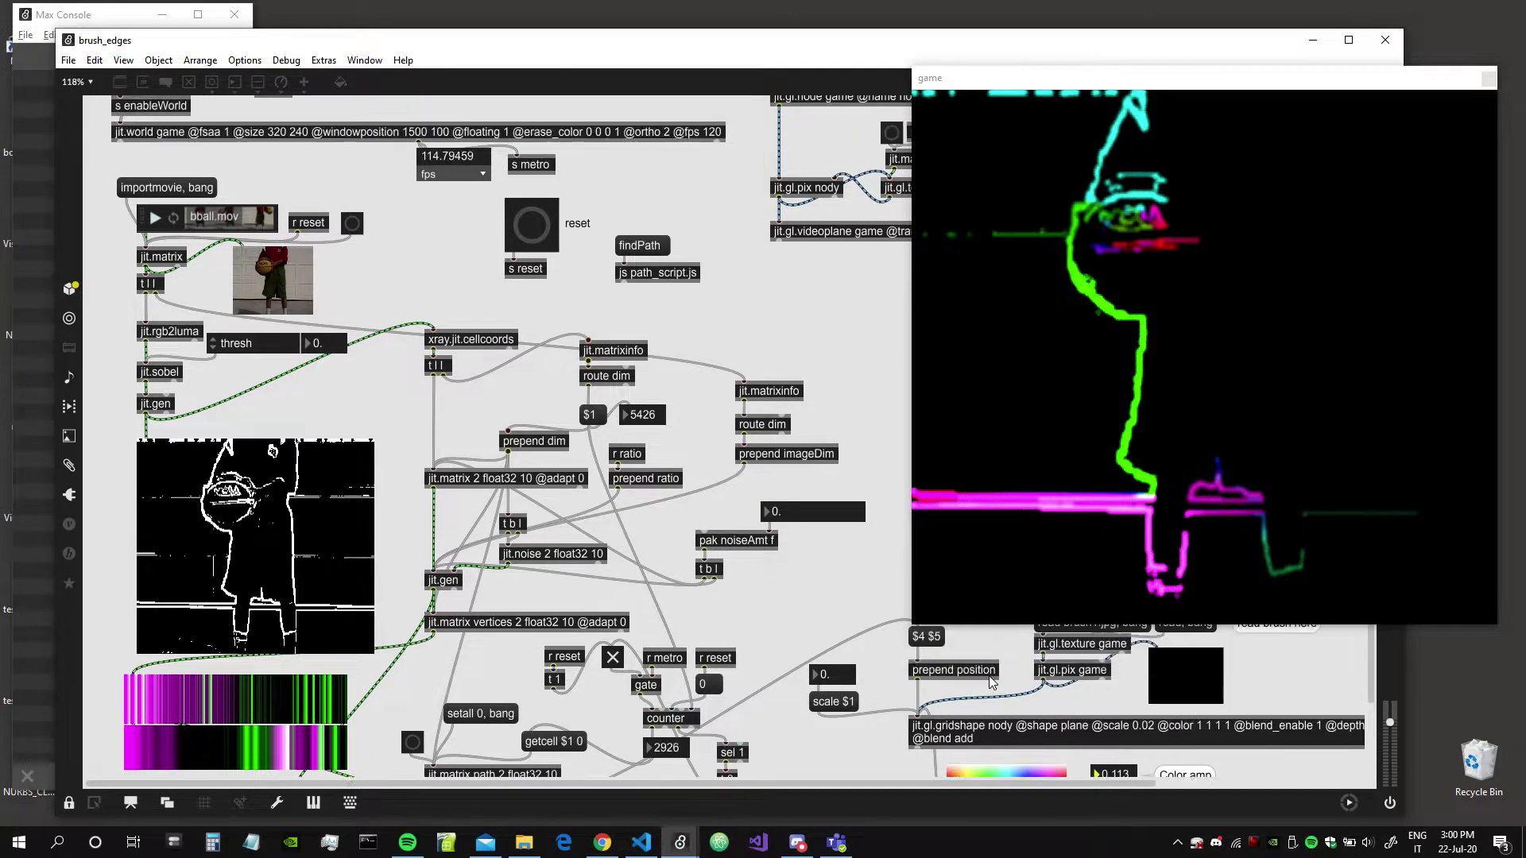
pyautogui.scroll(1, 1060, 680)
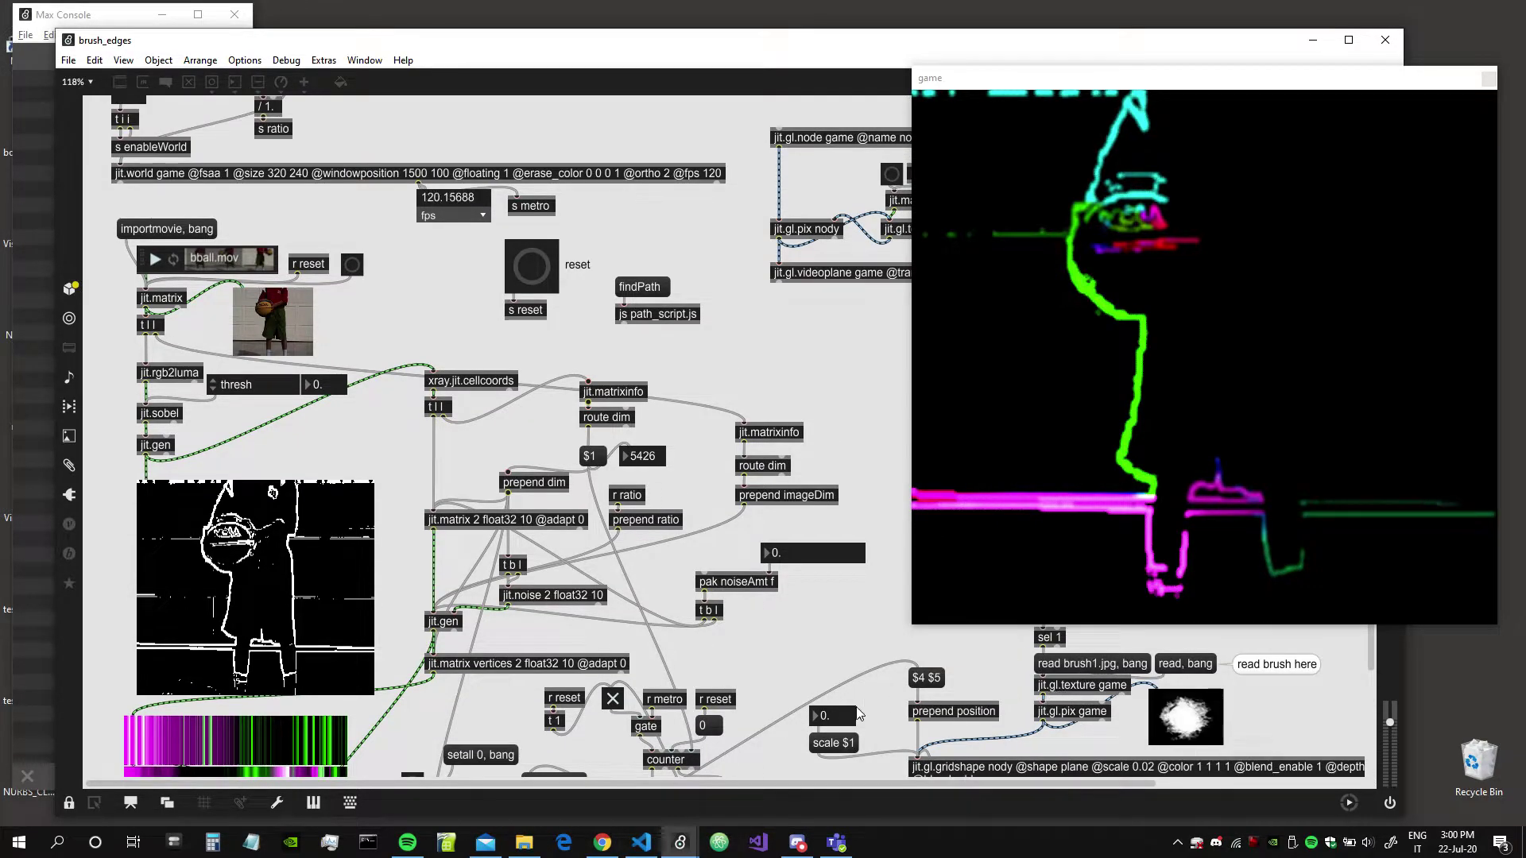
# Enlarge the strokes, turn them magenta, and set the brush scale to 0.03.
pyautogui.moveTo(835, 715); pyautogui.dragTo(834, 720)
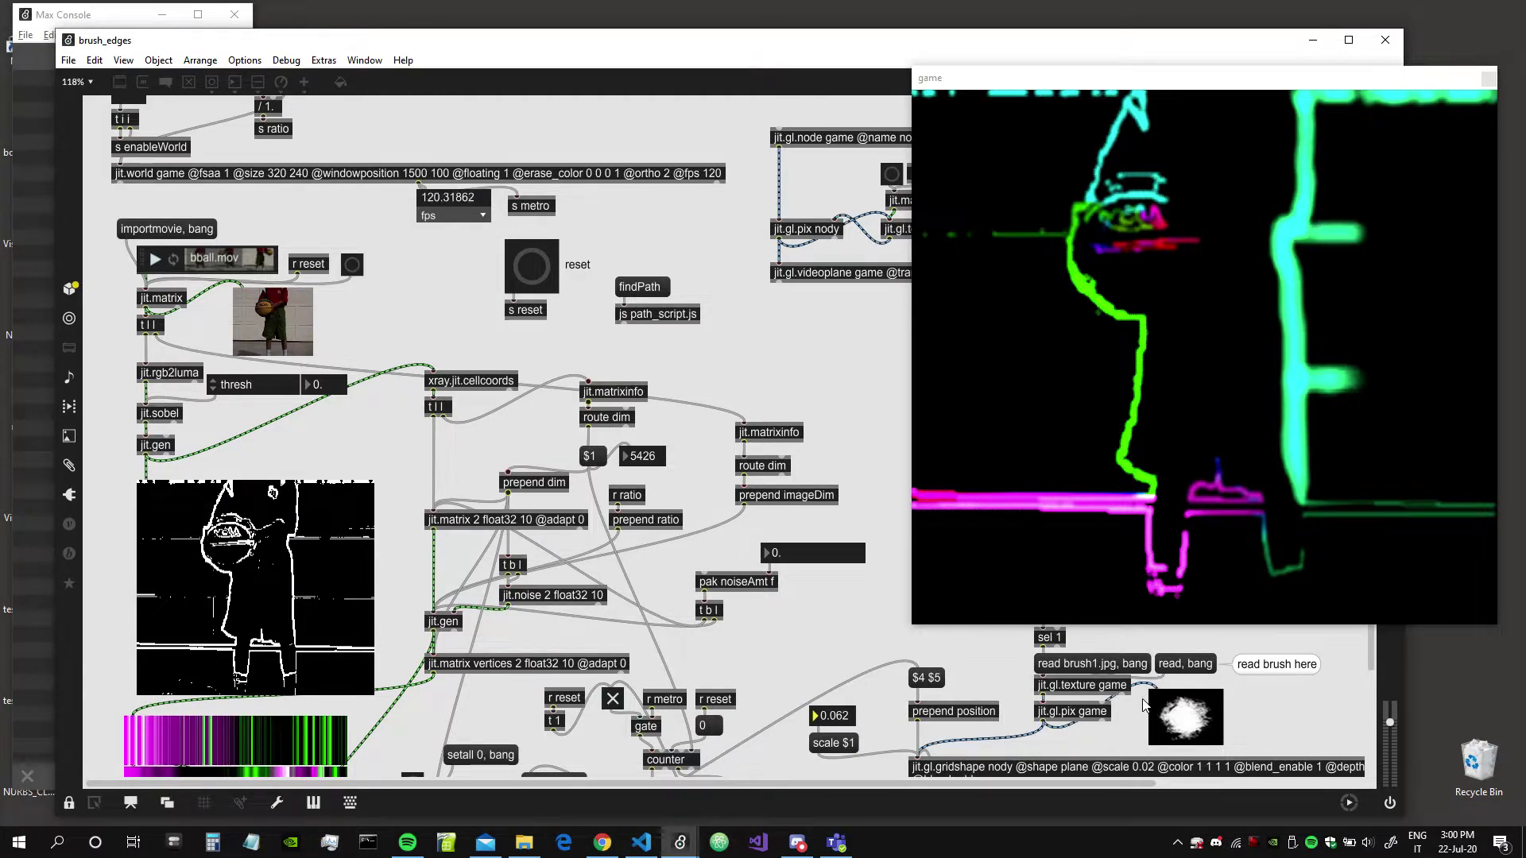
pyautogui.scroll(-3, 1162, 710)
pyautogui.moveTo(1033, 701); pyautogui.dragTo(1056, 699)
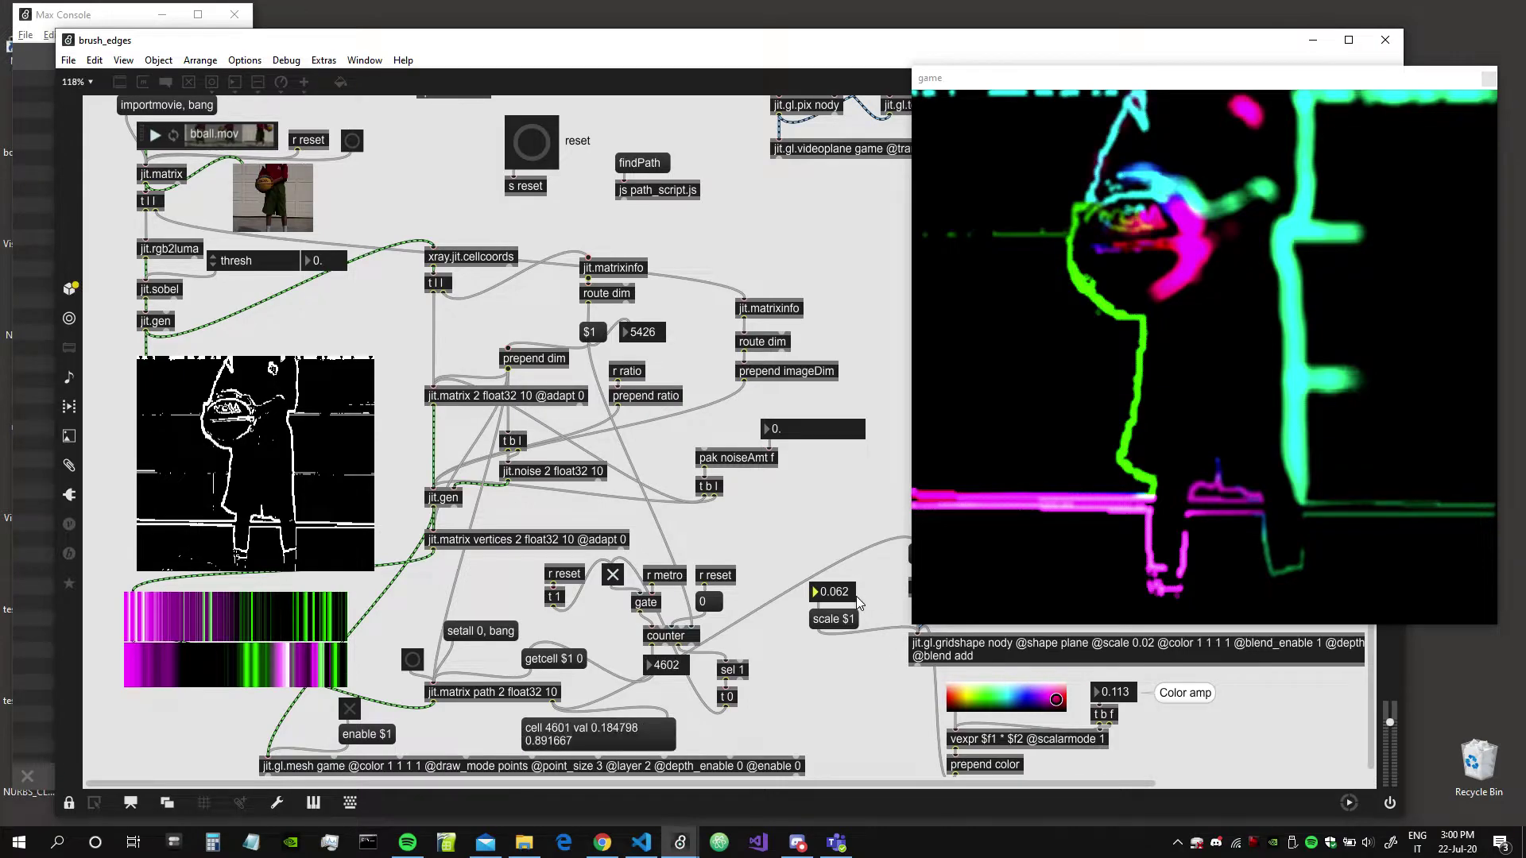
pyautogui.click(830, 593)
pyautogui.write('0.03')
pyautogui.press('Return')
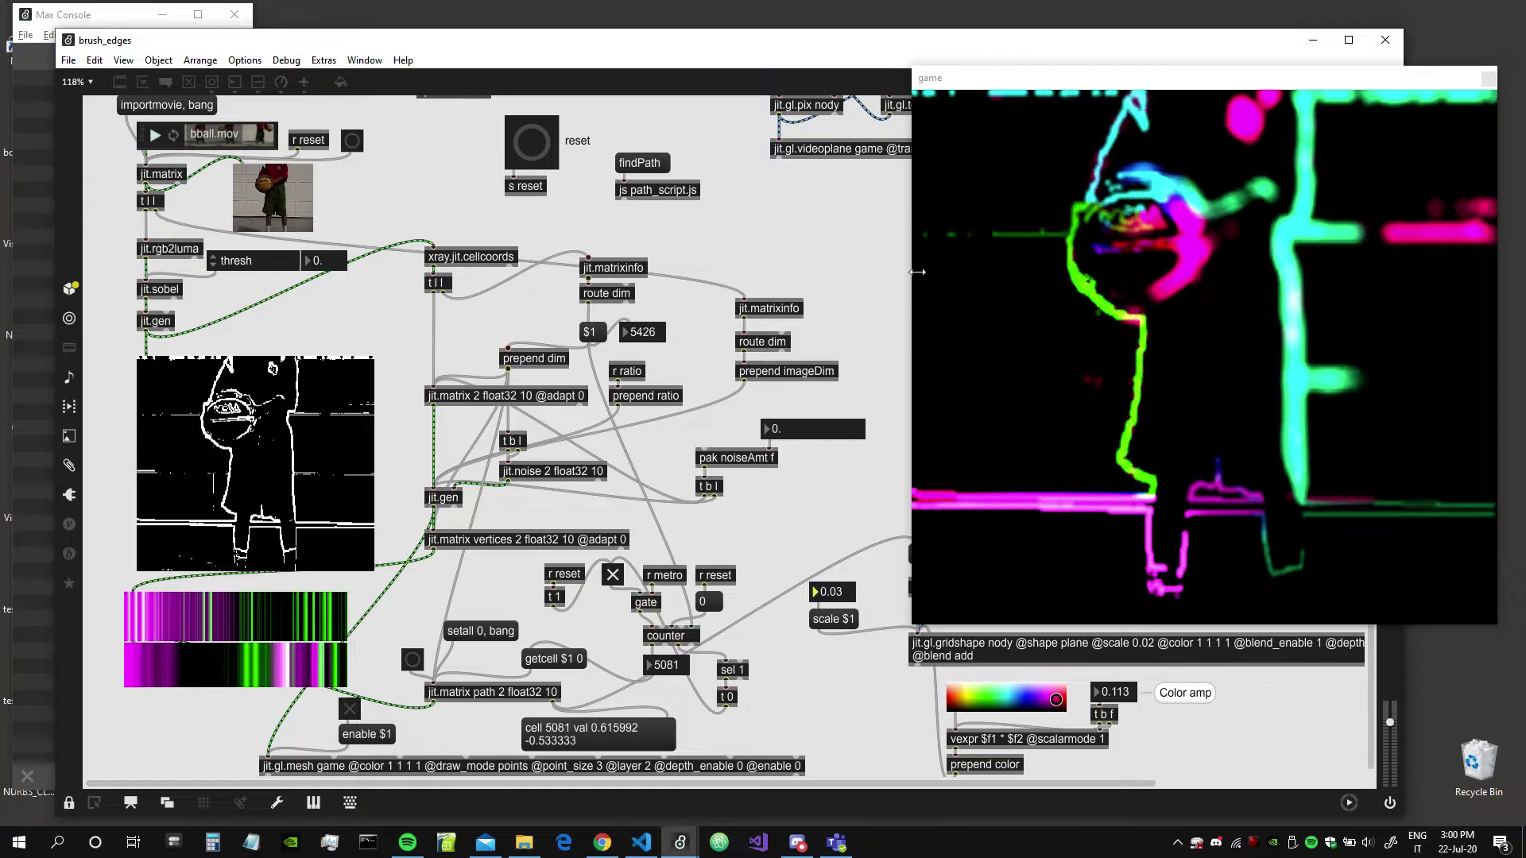
pyautogui.scroll(3, 199, 244)
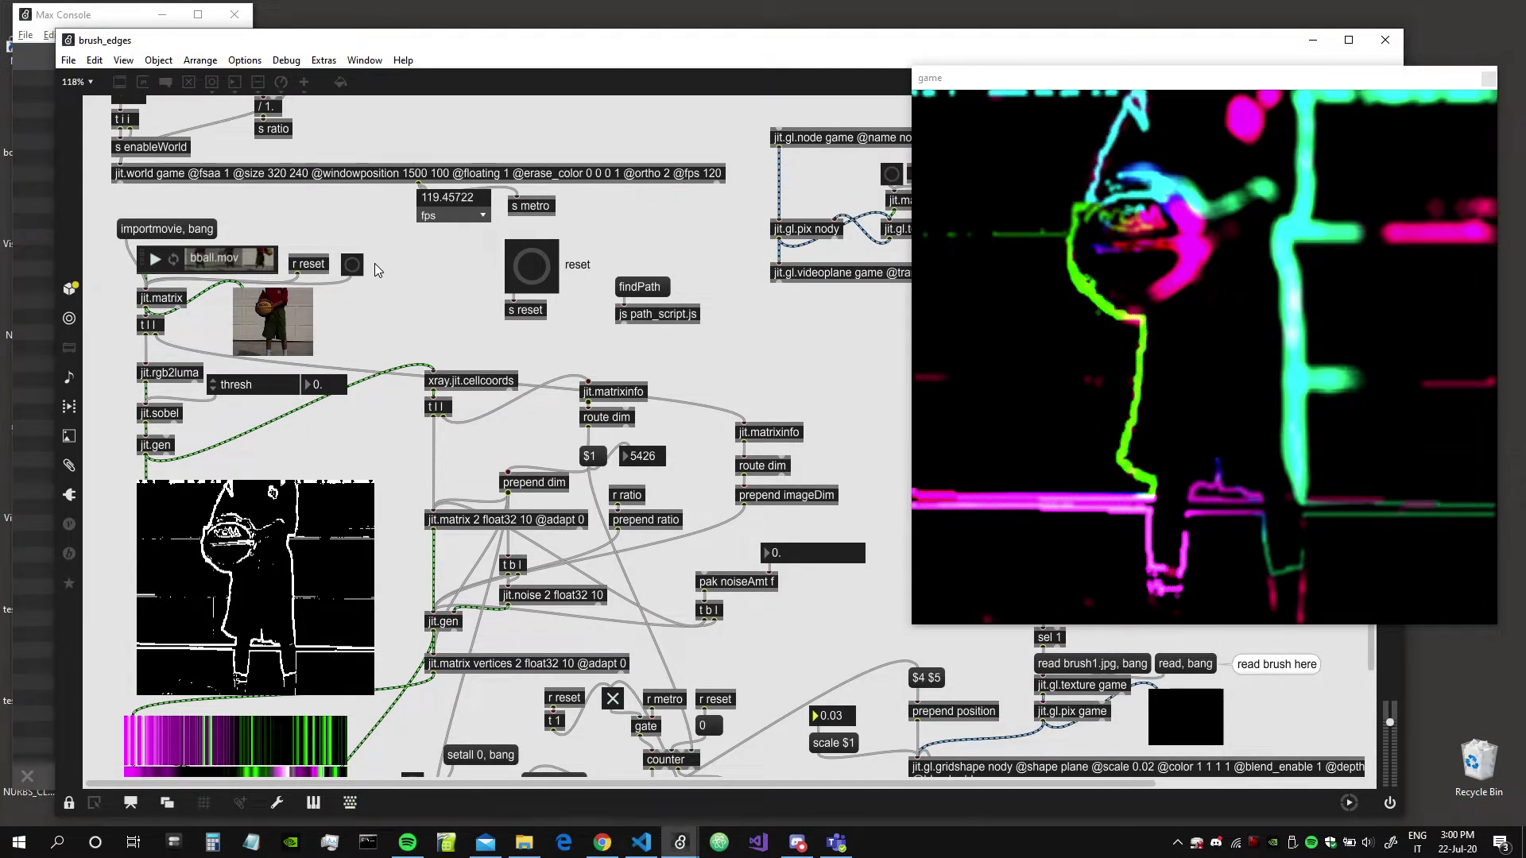
# Import download.png as the source image through the importmovie message.
pyautogui.click(161, 236)
pyautogui.click(251, 405)
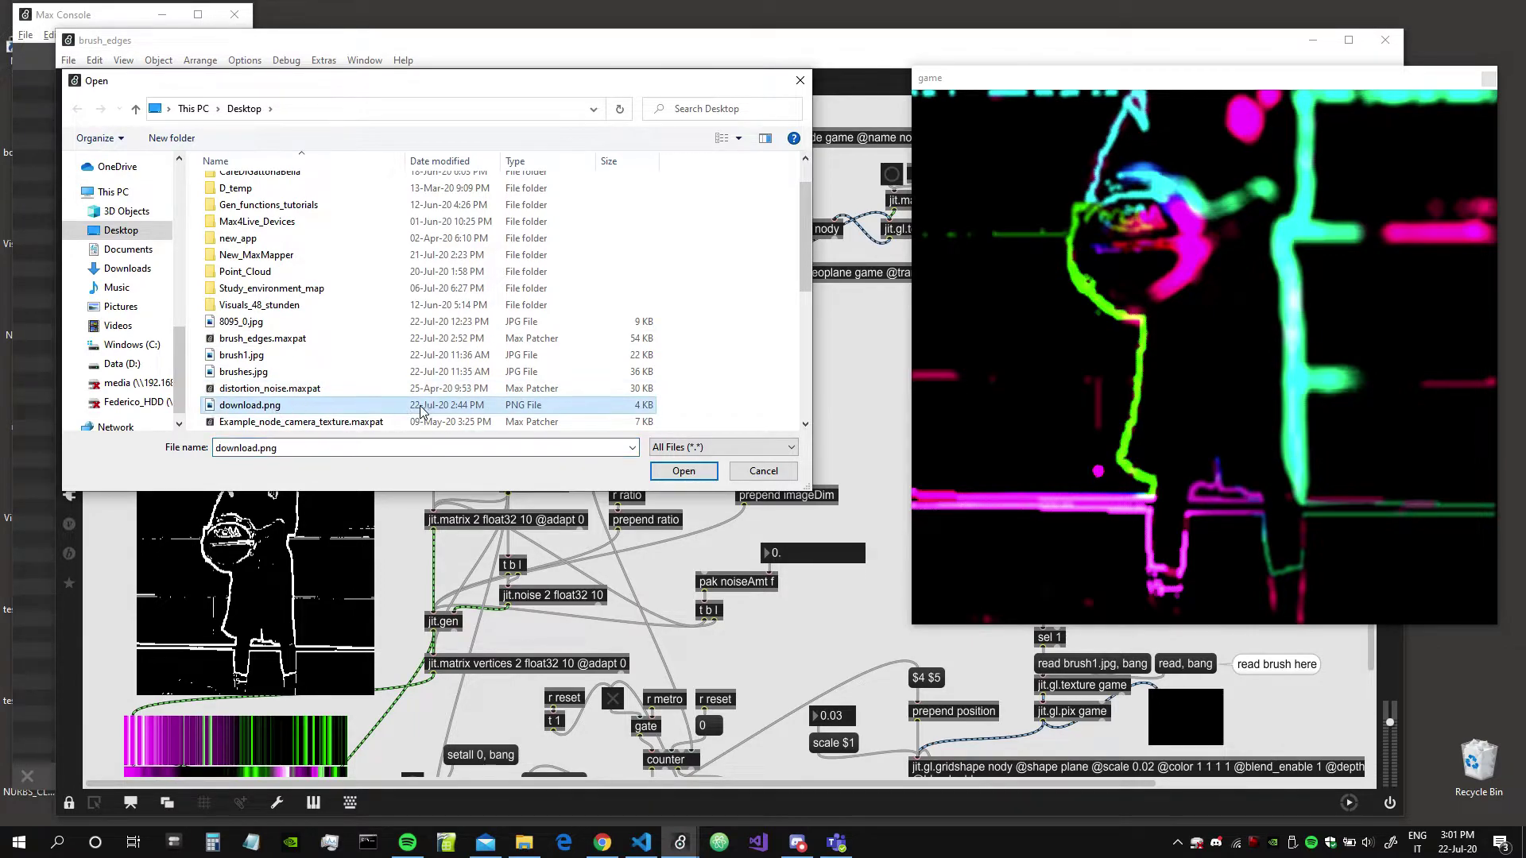
pyautogui.click(685, 471)
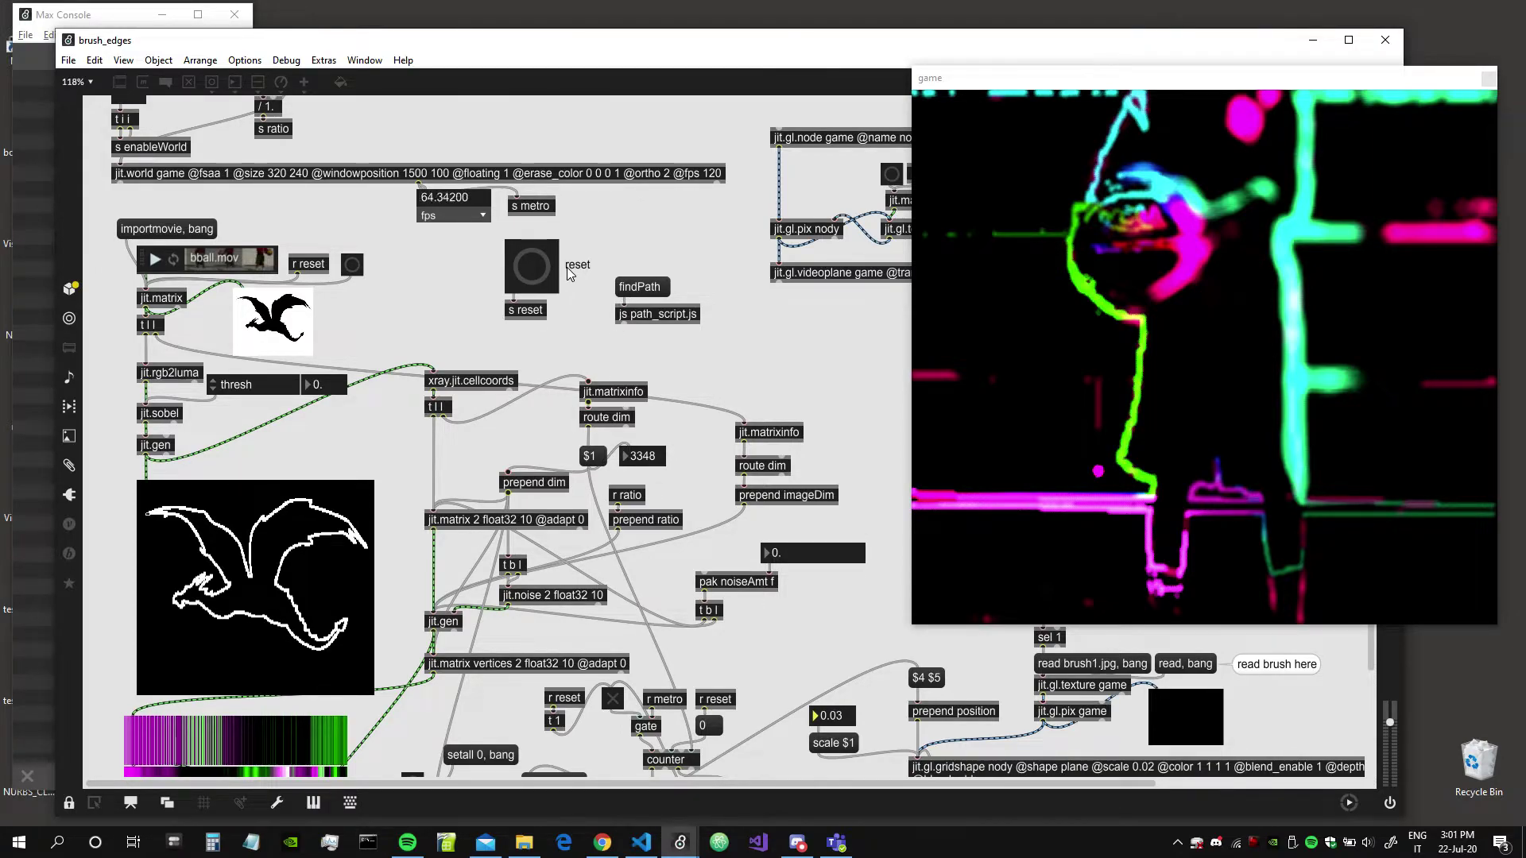
# Reset the drawing and raise noiseAmt from 0 to about 0.129 for jagged strokes.
pyautogui.click(532, 267)
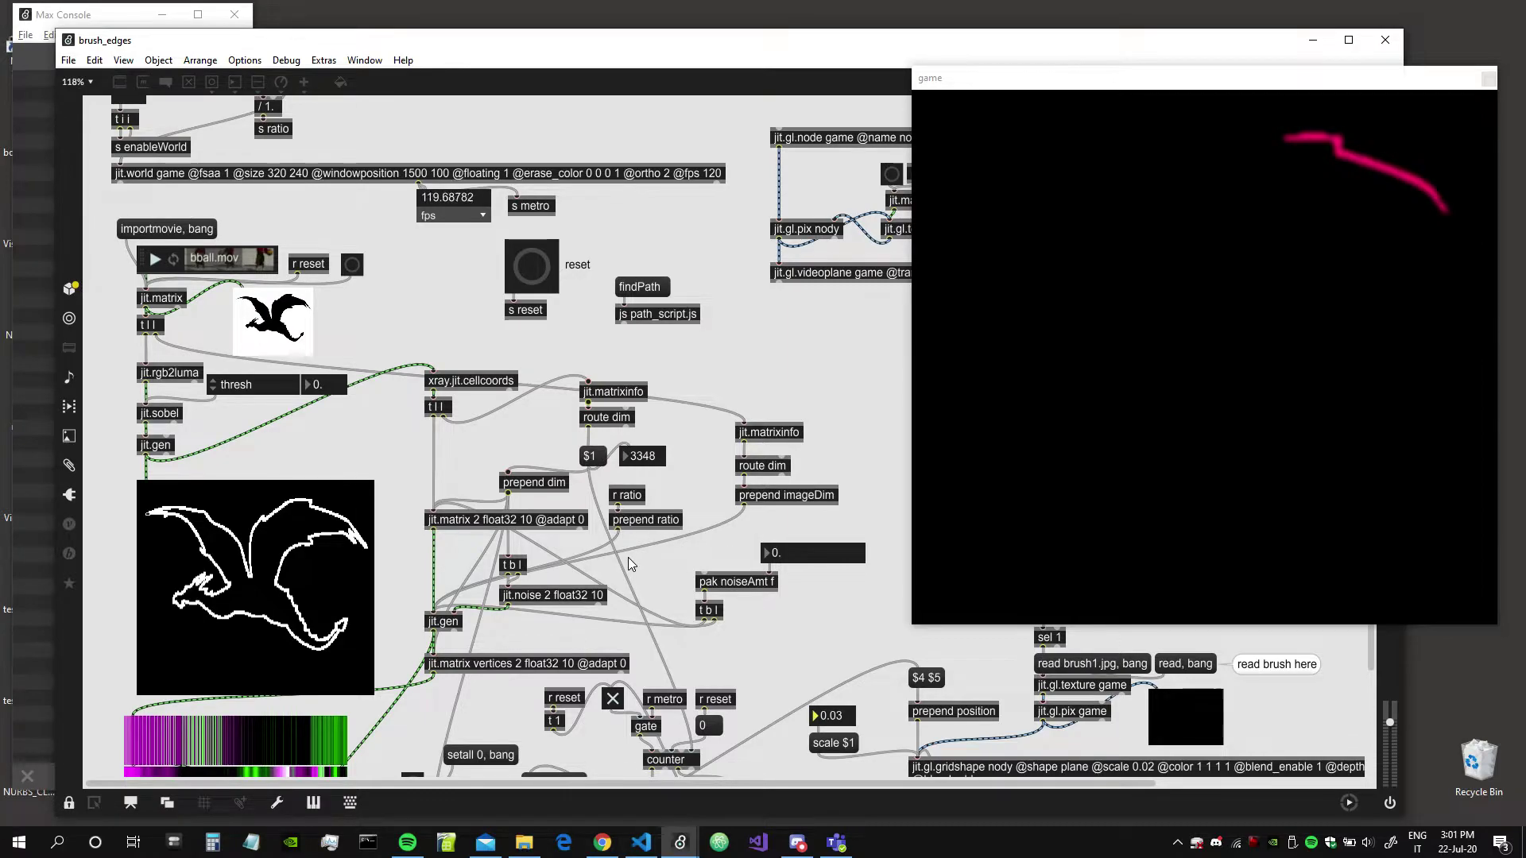
pyautogui.scroll(-3, 676, 552)
pyautogui.moveTo(807, 433); pyautogui.dragTo(808, 418)
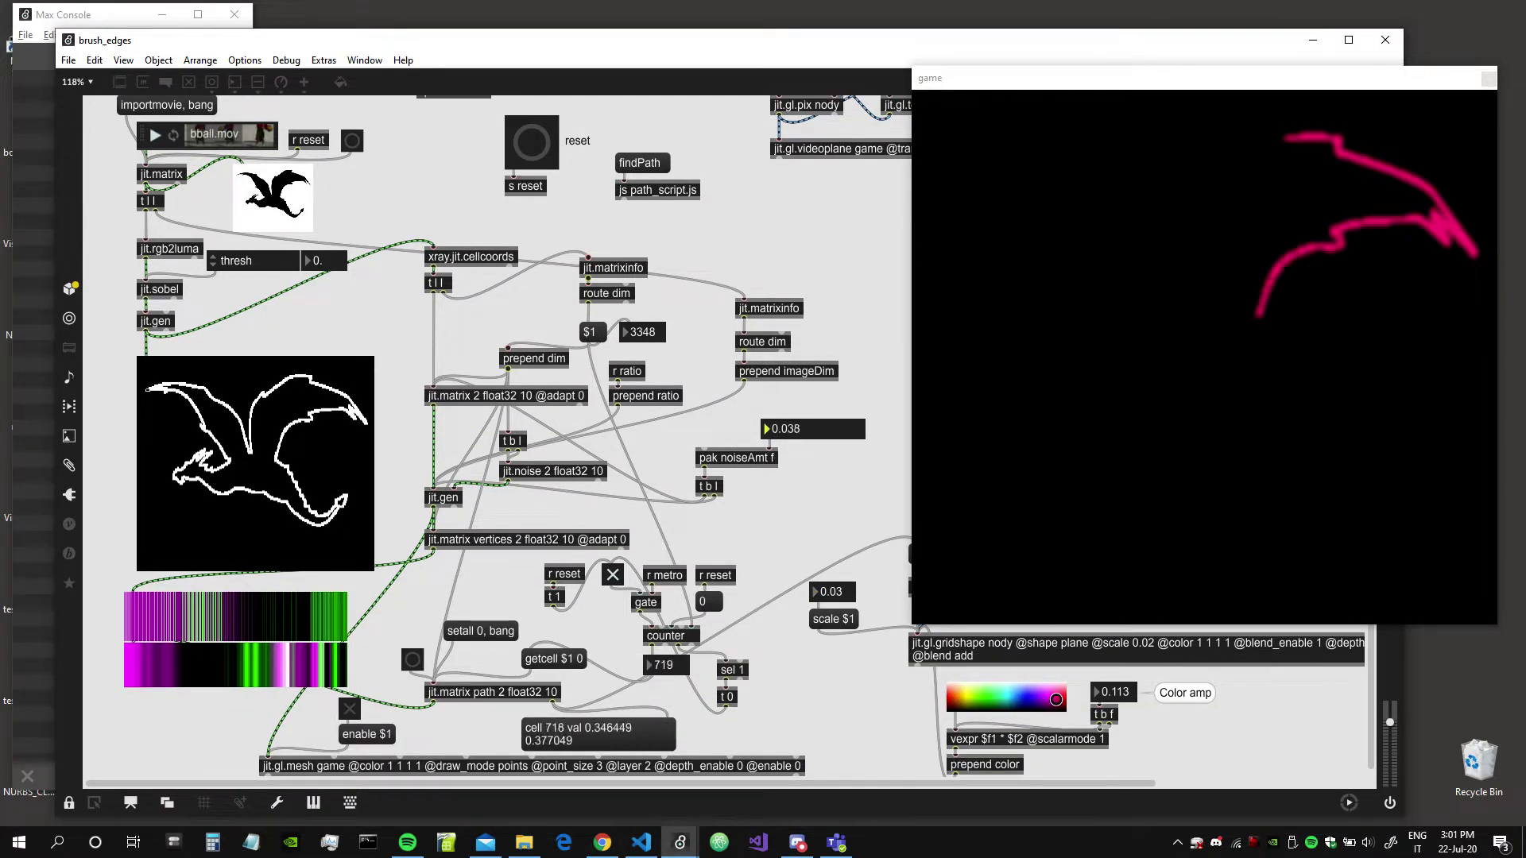
pyautogui.moveTo(807, 429)
pyautogui.mouseDown()
pyautogui.moveTo(805, 409)
pyautogui.moveTo(807, 445)
pyautogui.mouseUp()
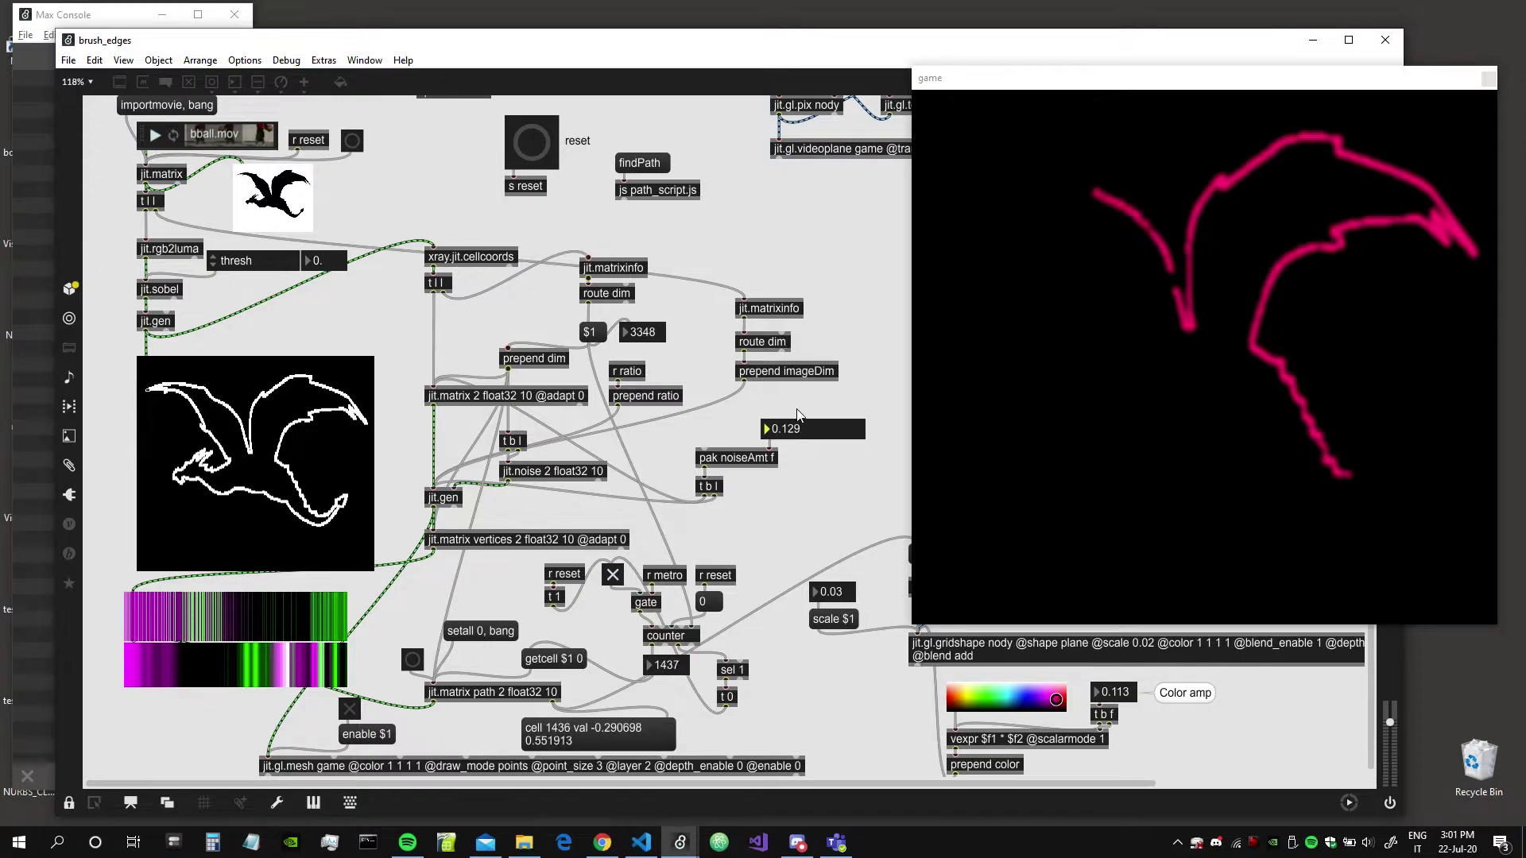
pyautogui.scroll(3, 392, 201)
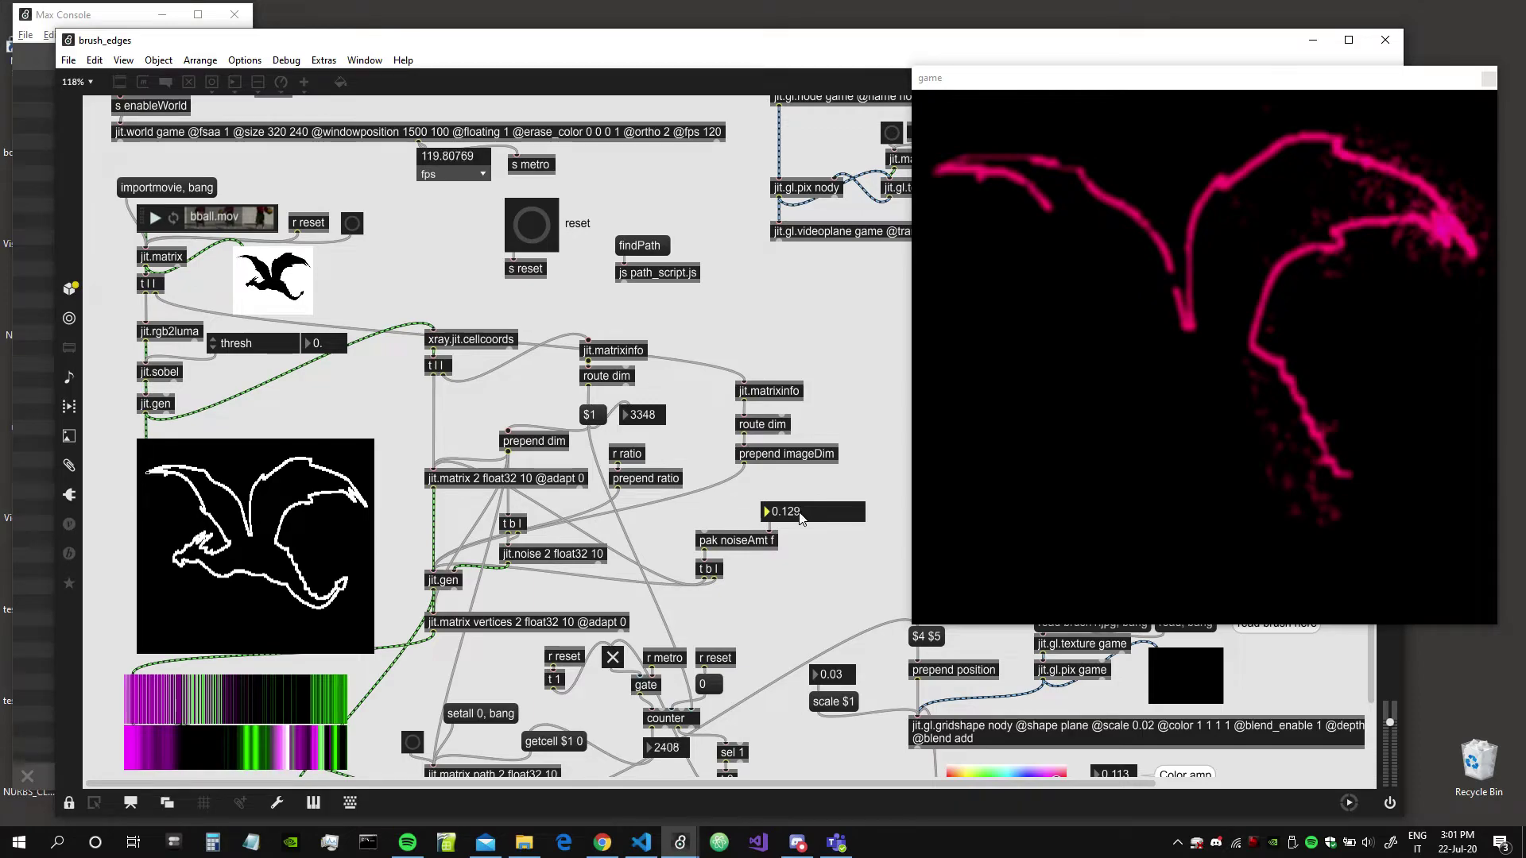
# Drop noiseAmt to 0.02 and commit a Color amp of 1.
pyautogui.moveTo(799, 516); pyautogui.dragTo(799, 549)
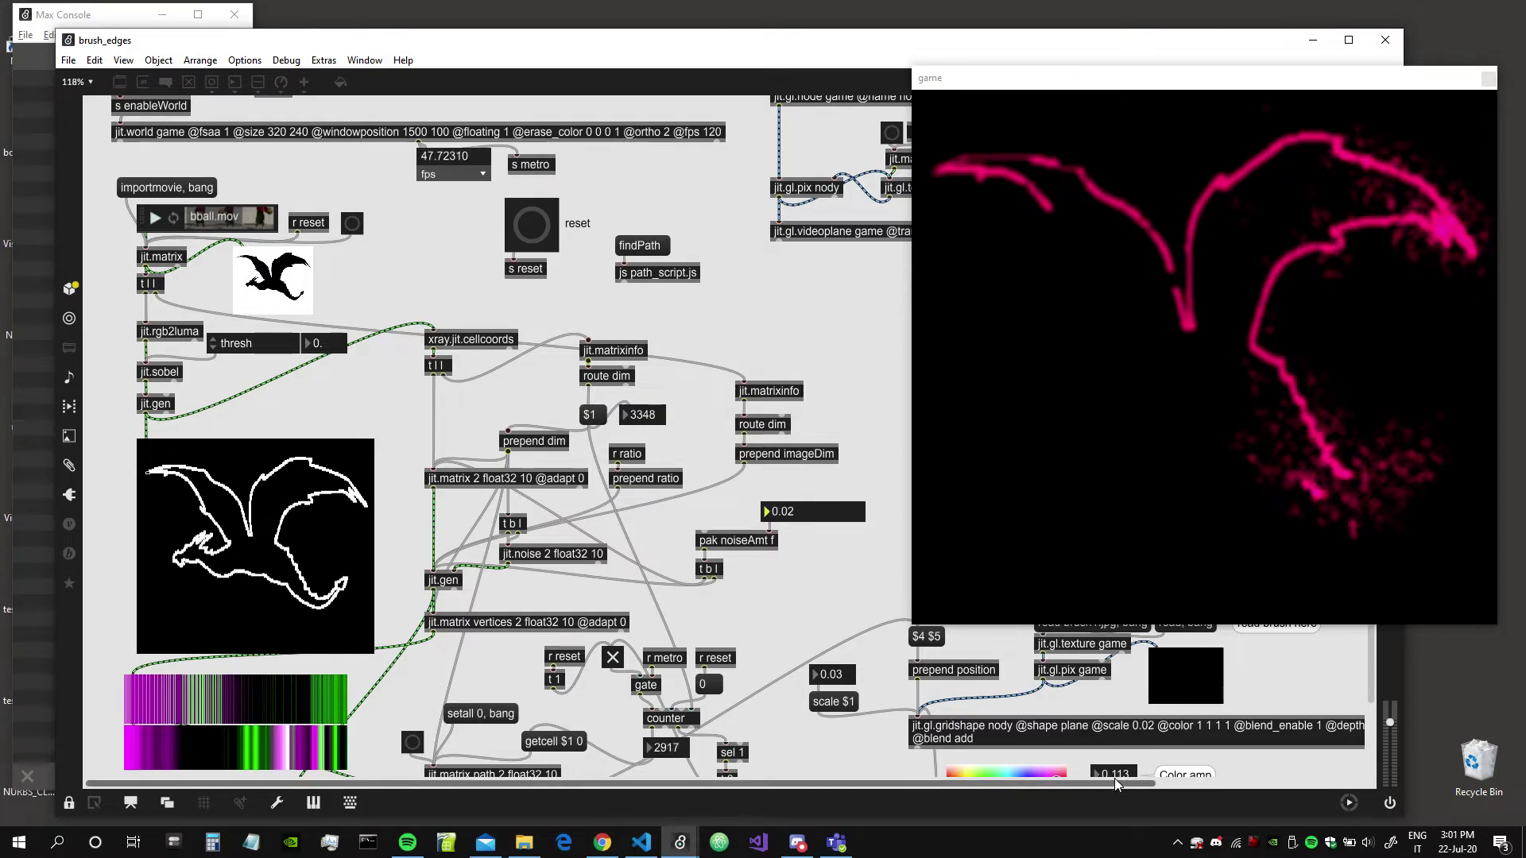
pyautogui.scroll(-2, 1113, 715)
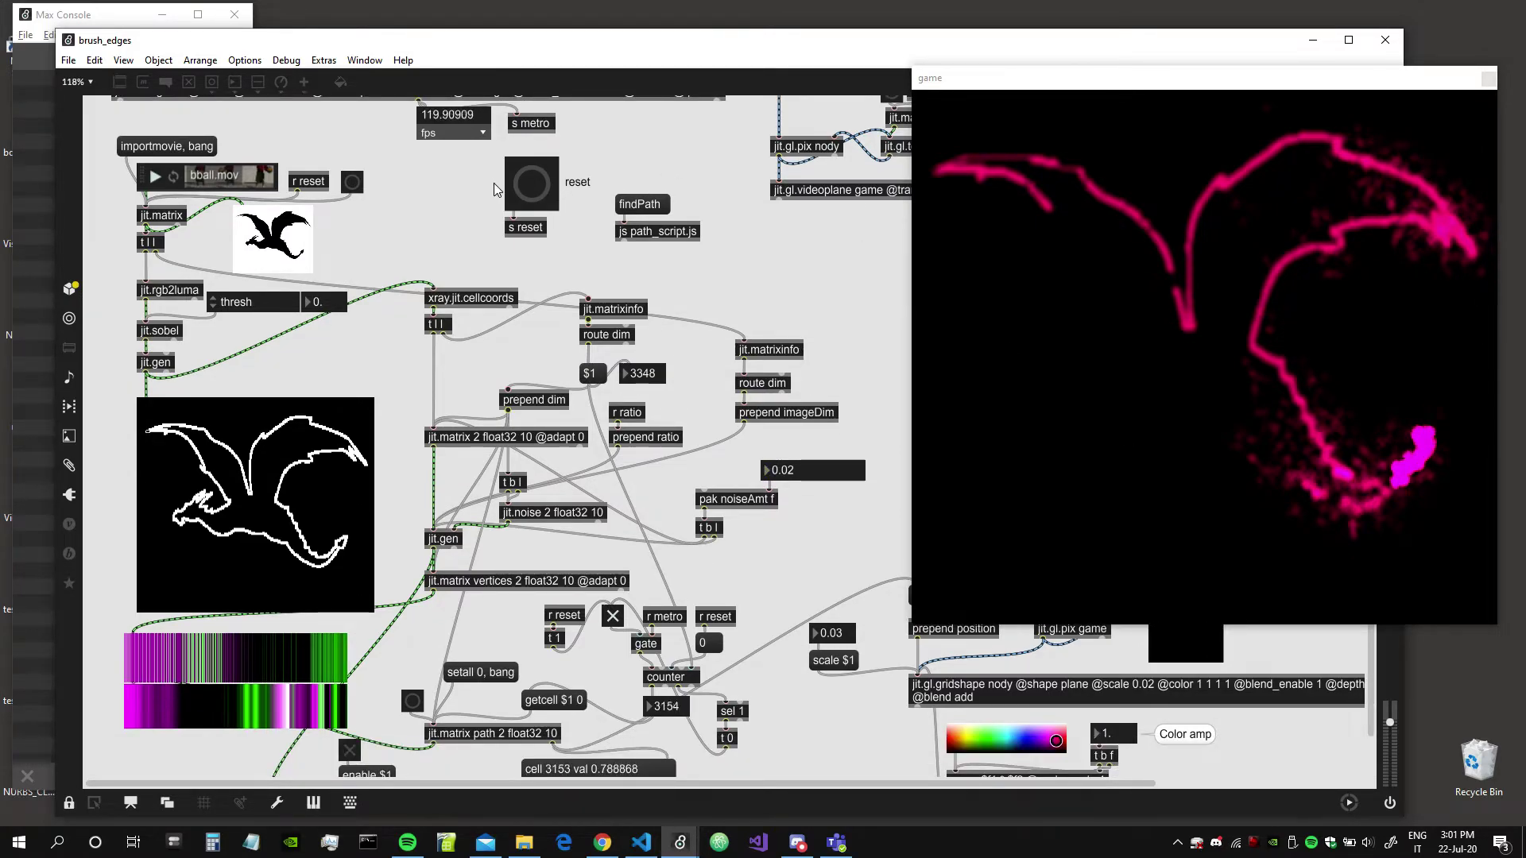
pyautogui.press('Return')
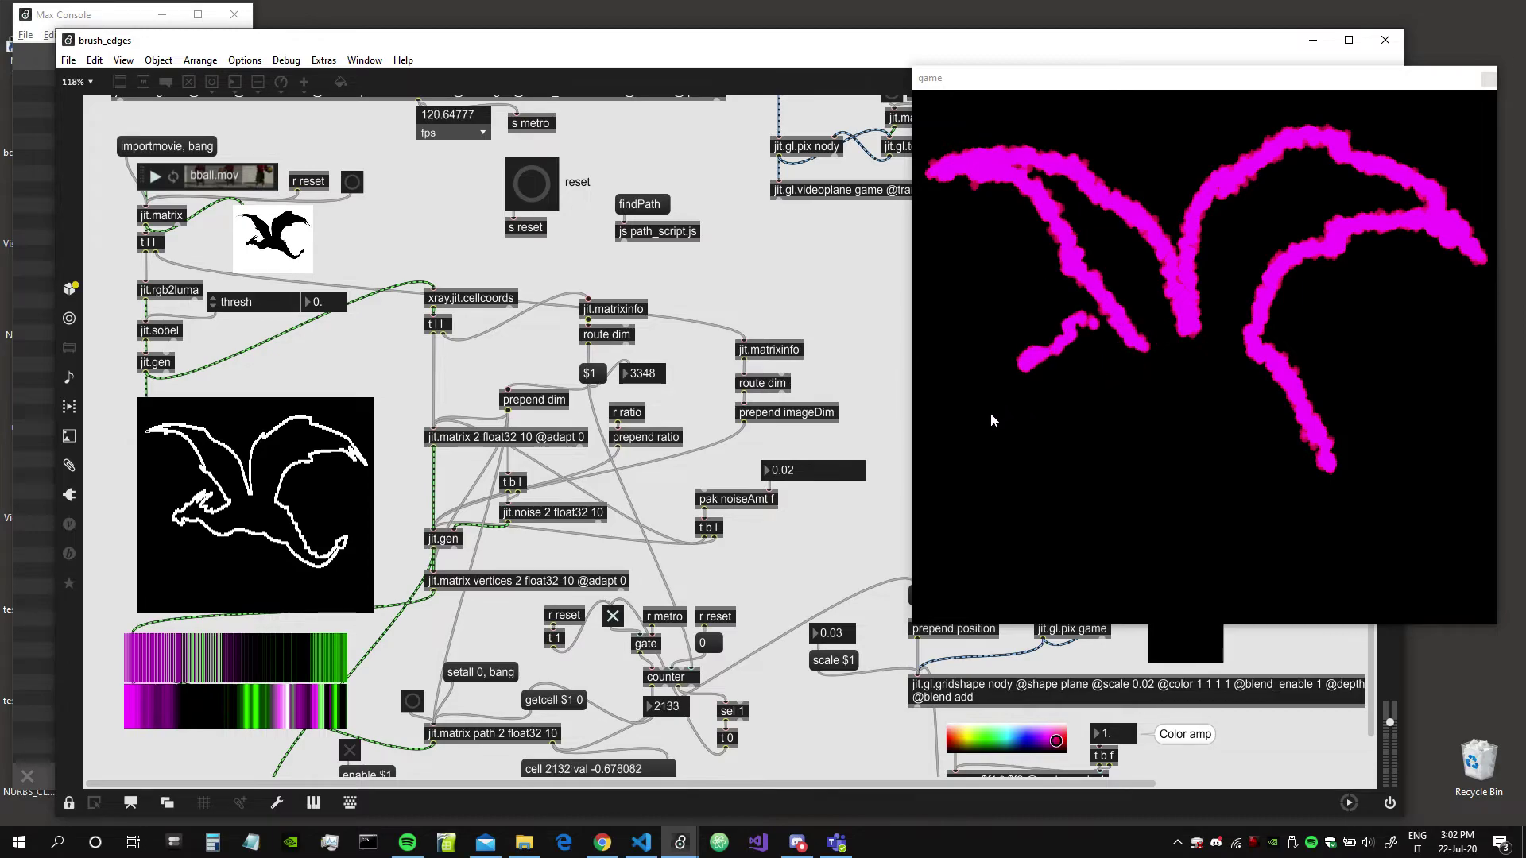
# Sweep the brush colour through cyan, yellow and green, leaving Color amp near 0.458.
pyautogui.click(992, 741)
pyautogui.moveTo(992, 740); pyautogui.dragTo(979, 741)
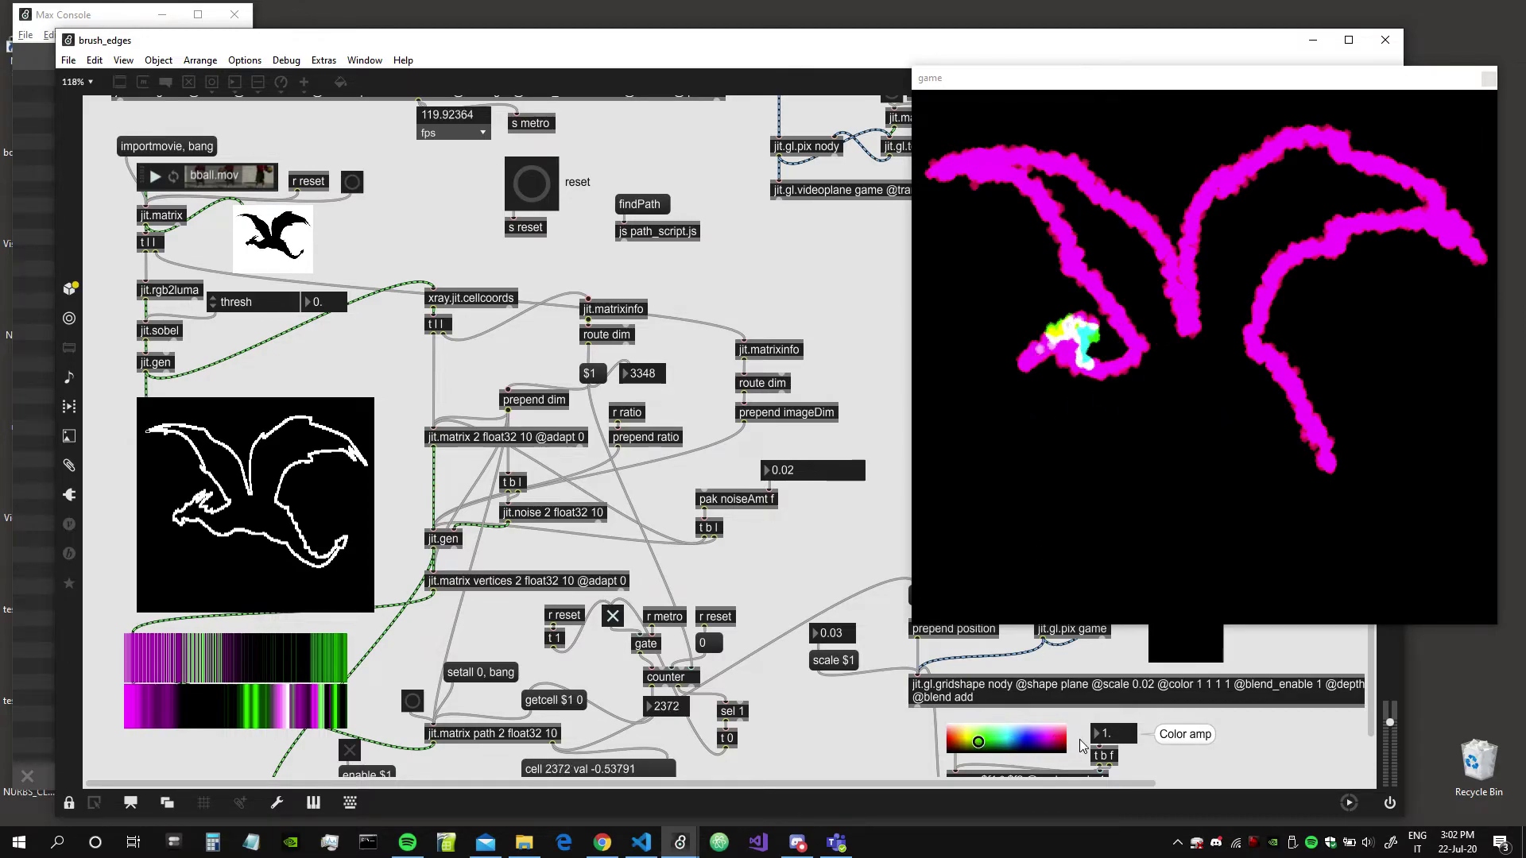
pyautogui.moveTo(1113, 734)
pyautogui.mouseDown()
pyautogui.moveTo(1113, 776)
pyautogui.moveTo(1113, 739)
pyautogui.mouseUp()
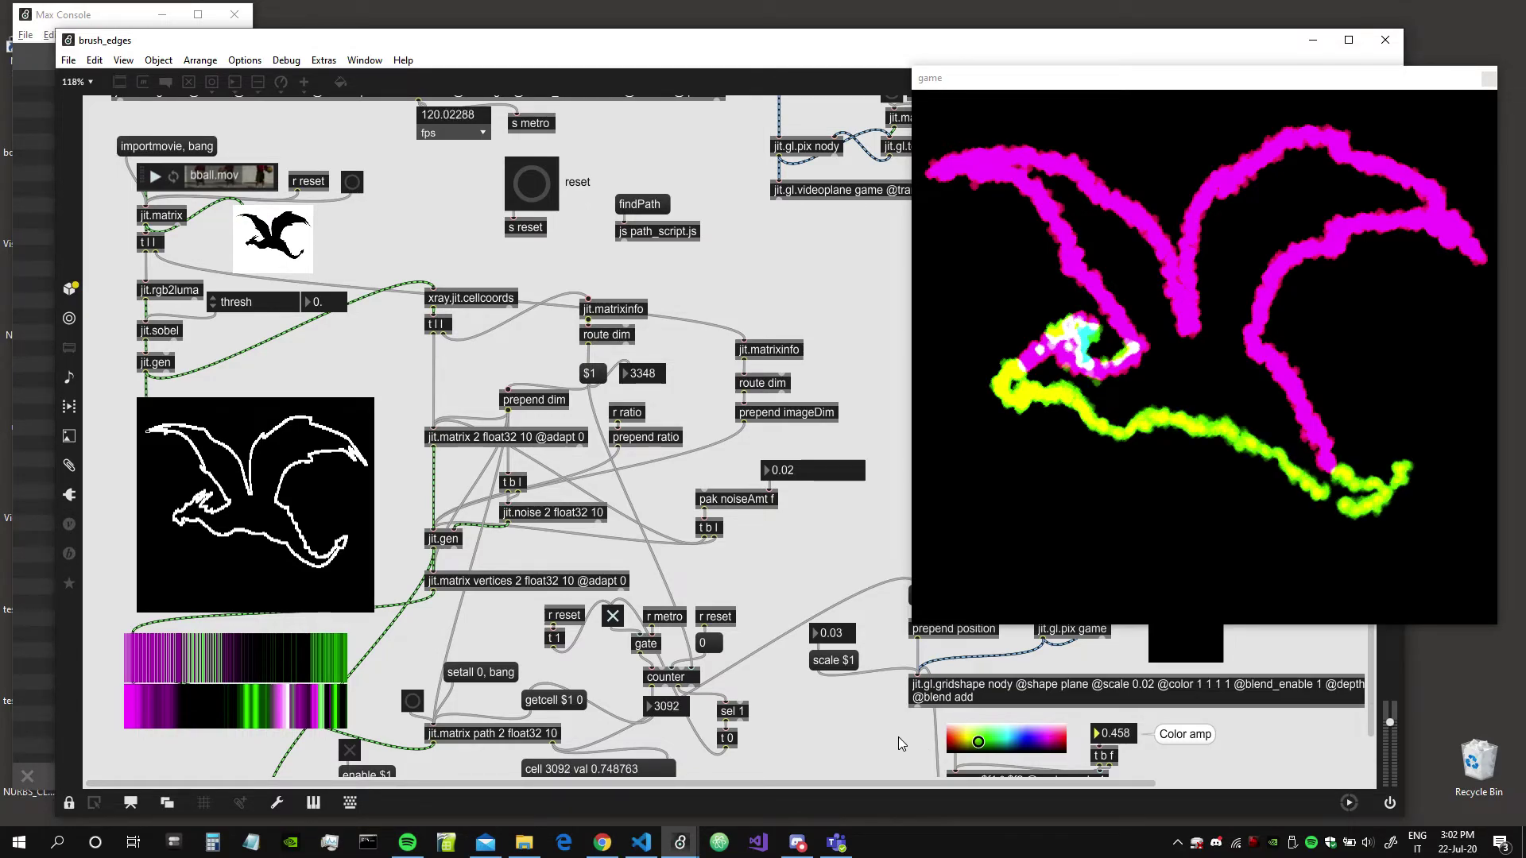
pyautogui.click(999, 741)
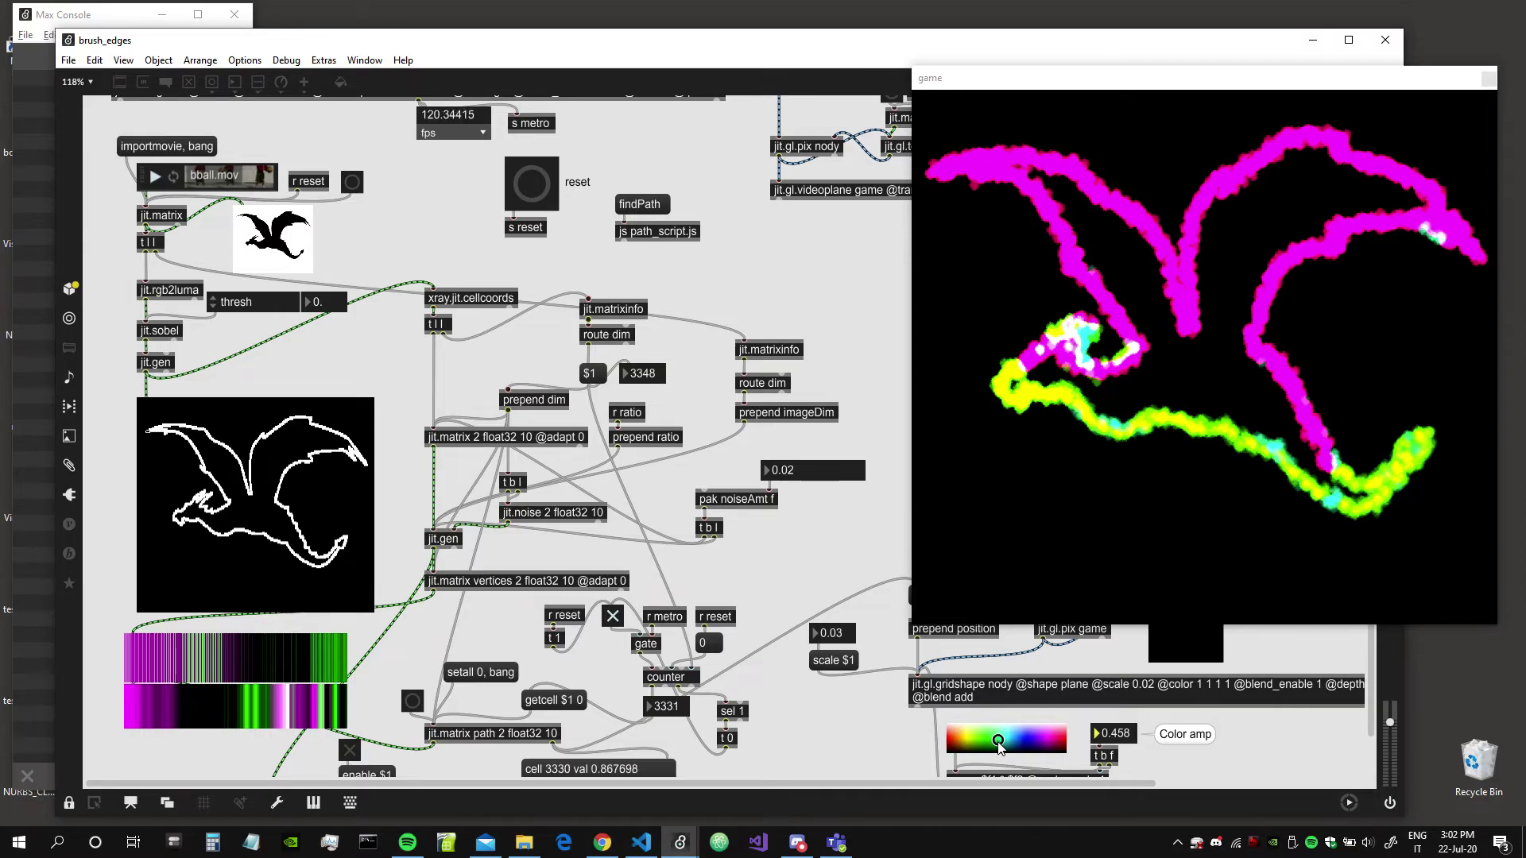
pyautogui.moveTo(999, 741); pyautogui.dragTo(994, 743)
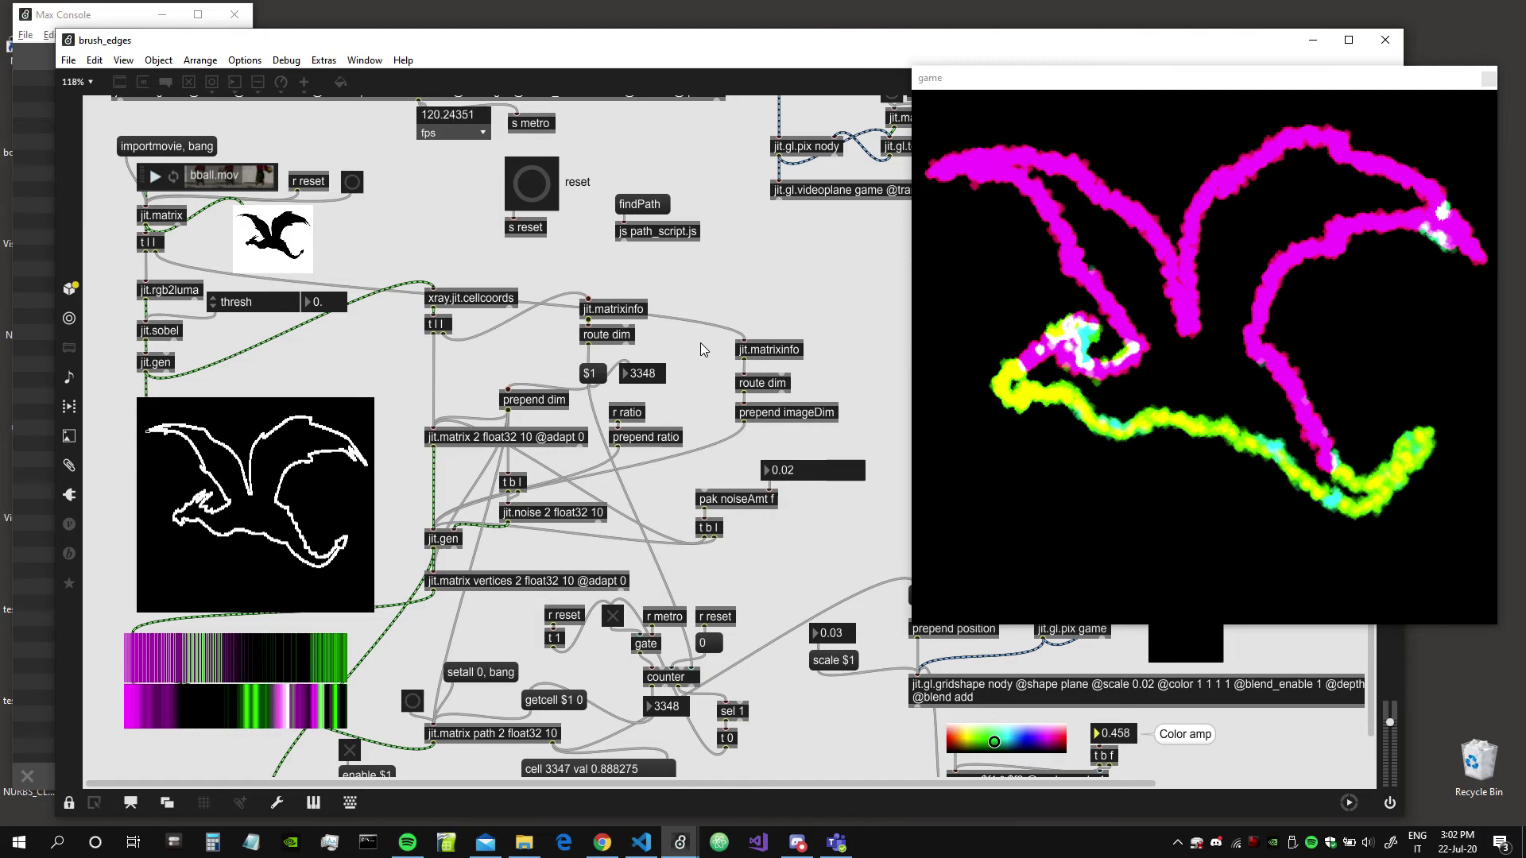
pyautogui.scroll(3, 700, 348)
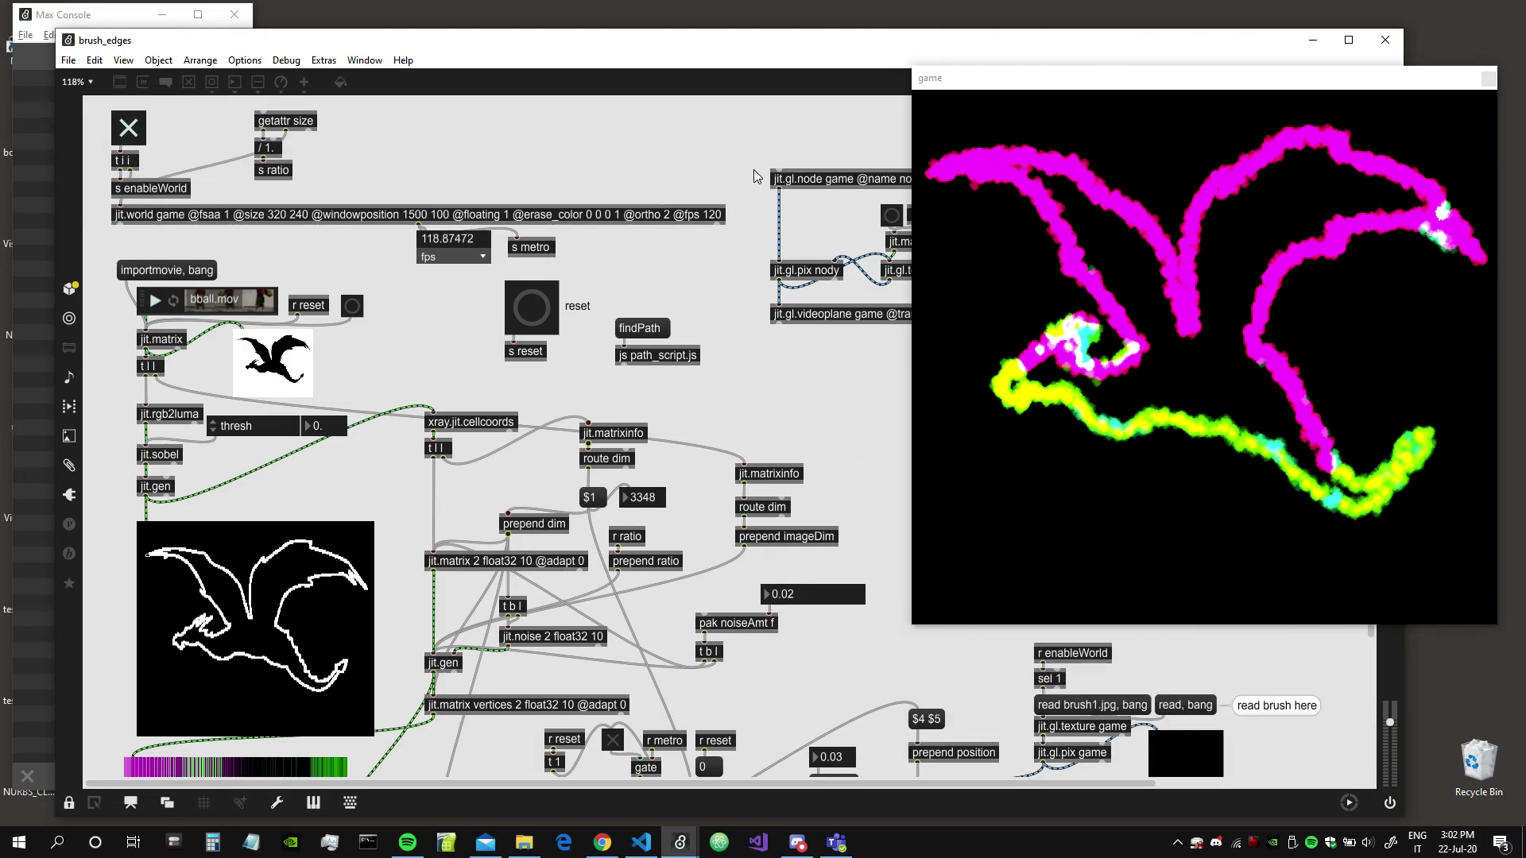